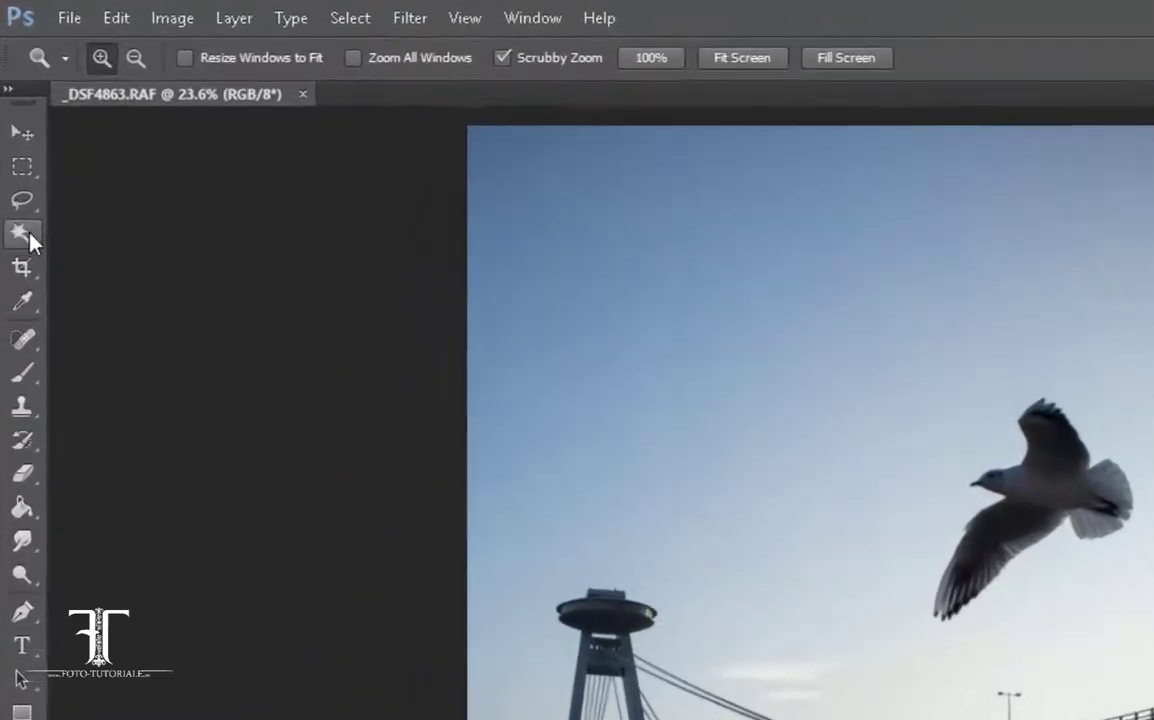
- Set the Magic Wand tolerance to 25 and select the upper and remaining sky
left_click(13, 124)
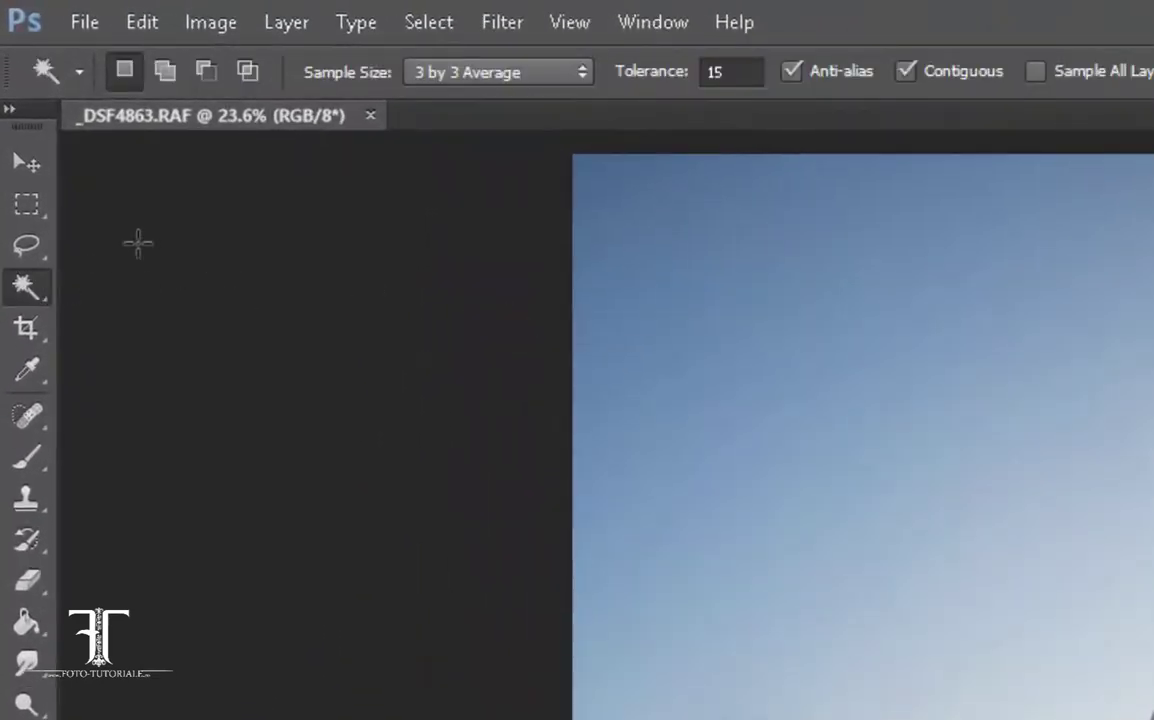
left_click(489, 72)
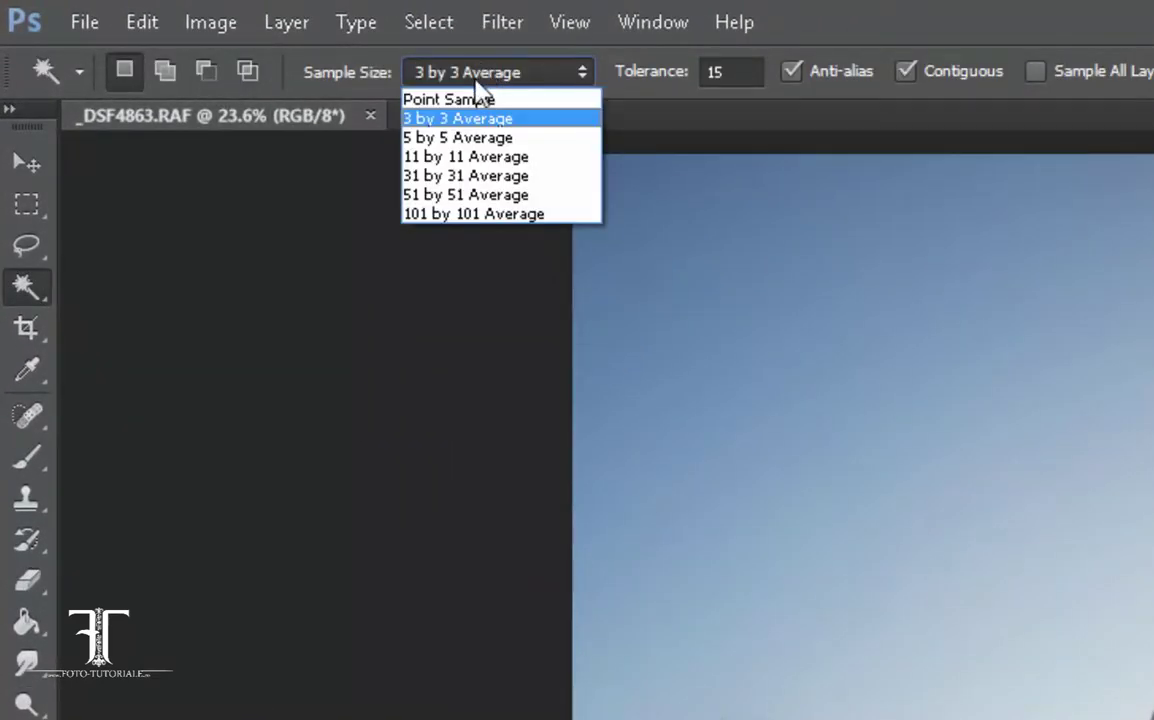
left_click(729, 72)
type("25")
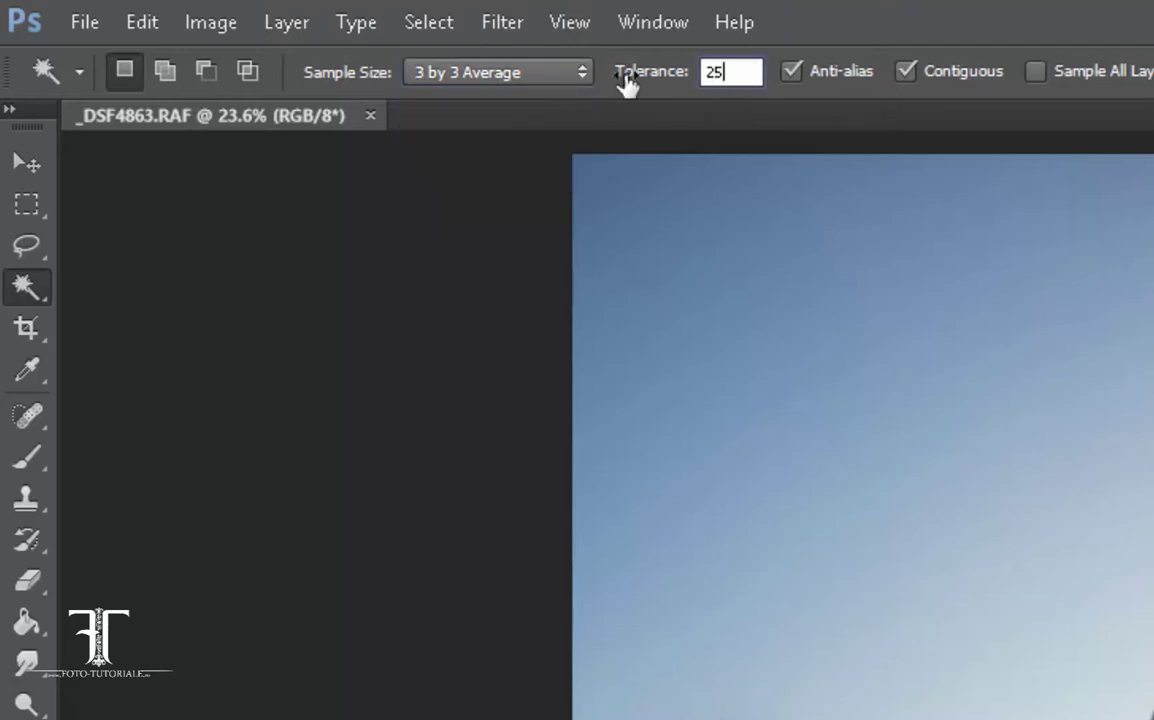
left_click(809, 292)
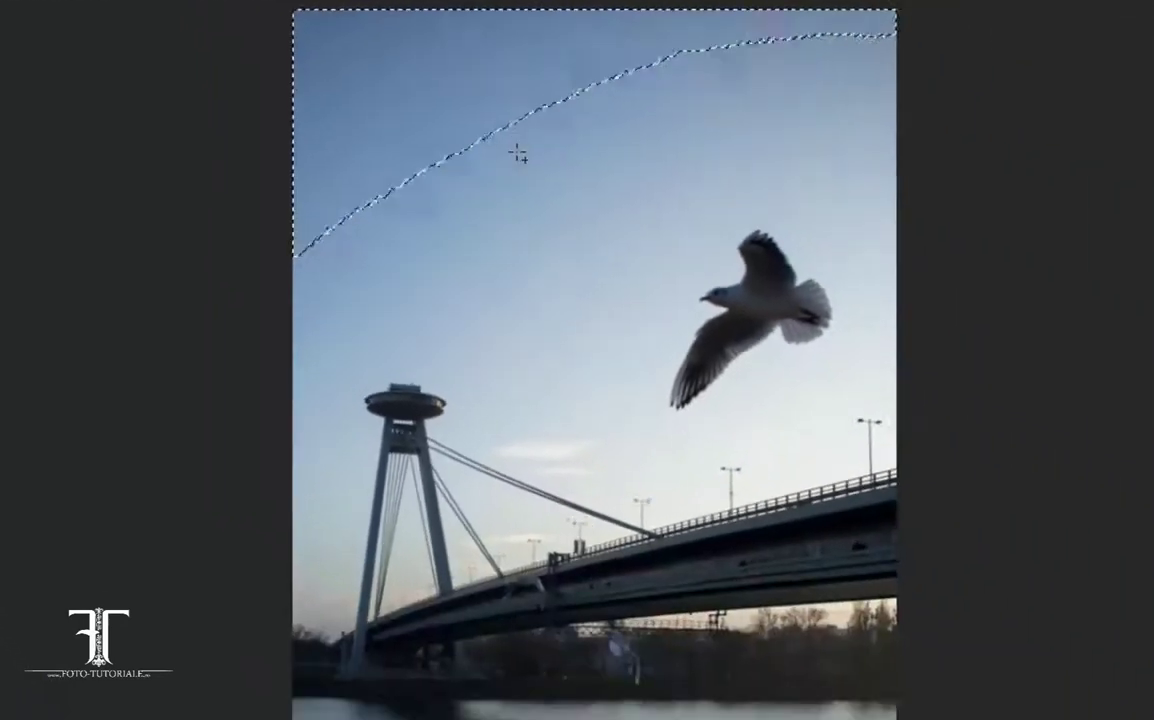
left_click(575, 370, "shift")
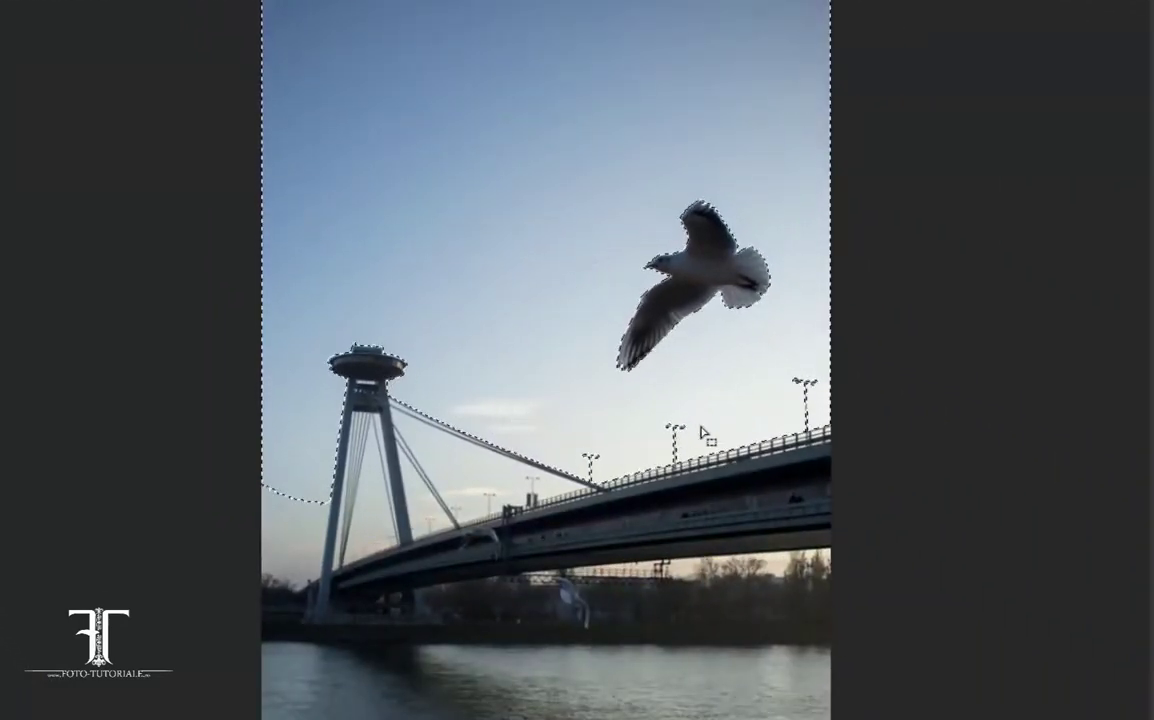
- Refine the sky selection around the railing and trees, then deselect everything
scroll(809, 444, "up", 3)
scroll(809, 444, "up", 2)
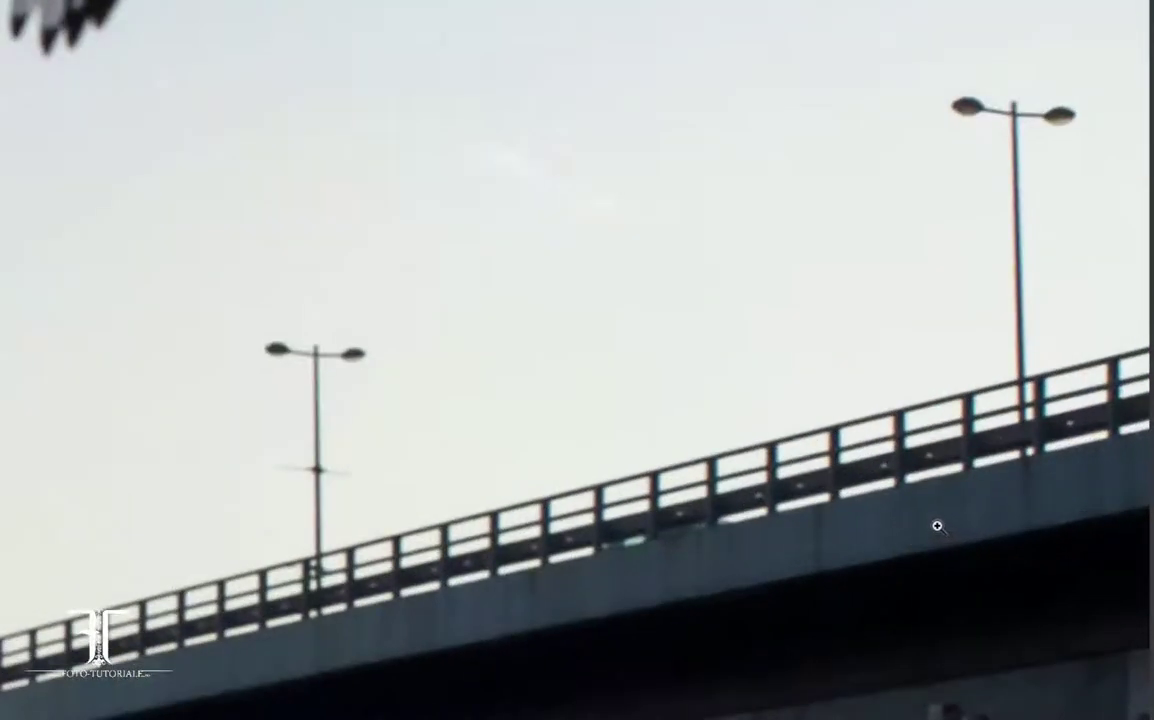
scroll(809, 444, "up", 1)
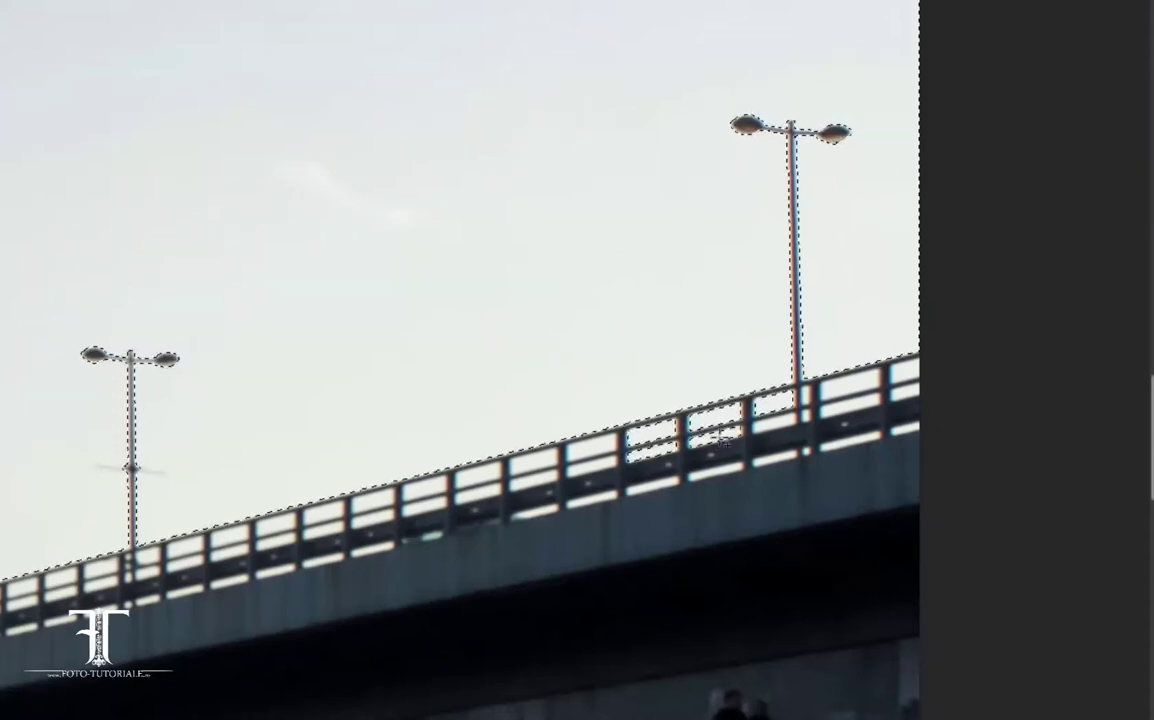
left_click_drag(580, 405, 858, 398)
key("ctrl+z")
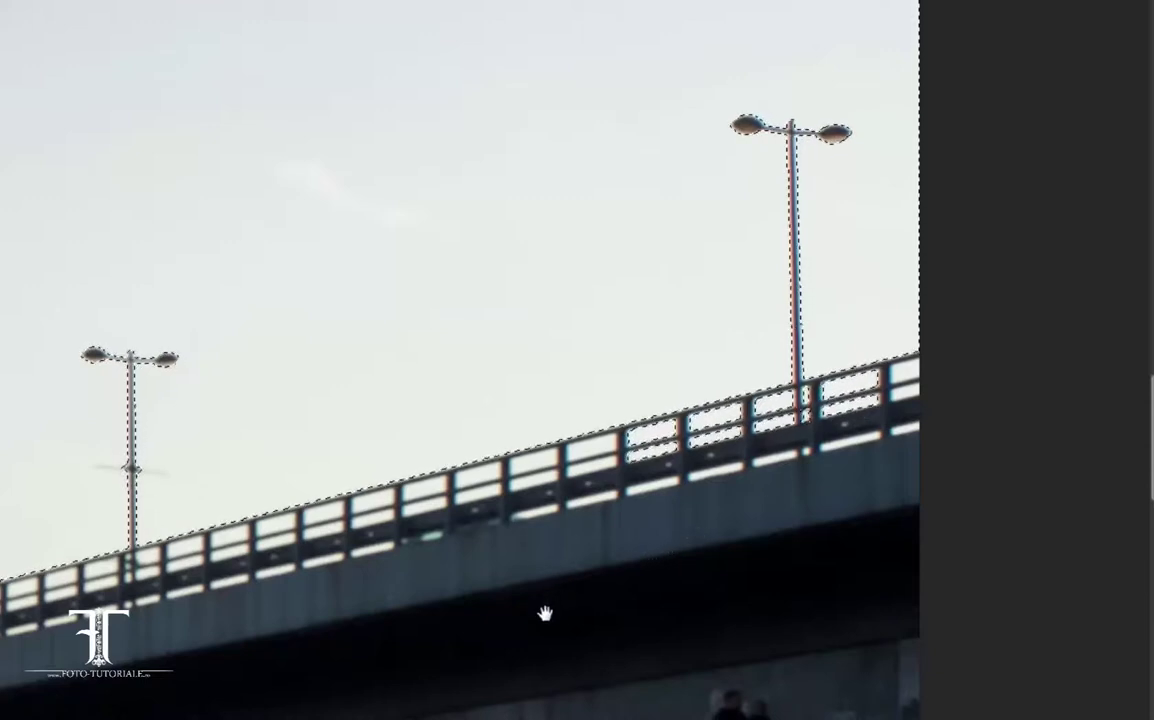
left_click_drag(544, 613, 510, 299)
mouse_move(505, 561)
left_mouse_down()
mouse_move(438, 603)
mouse_move(120, 610)
left_mouse_up()
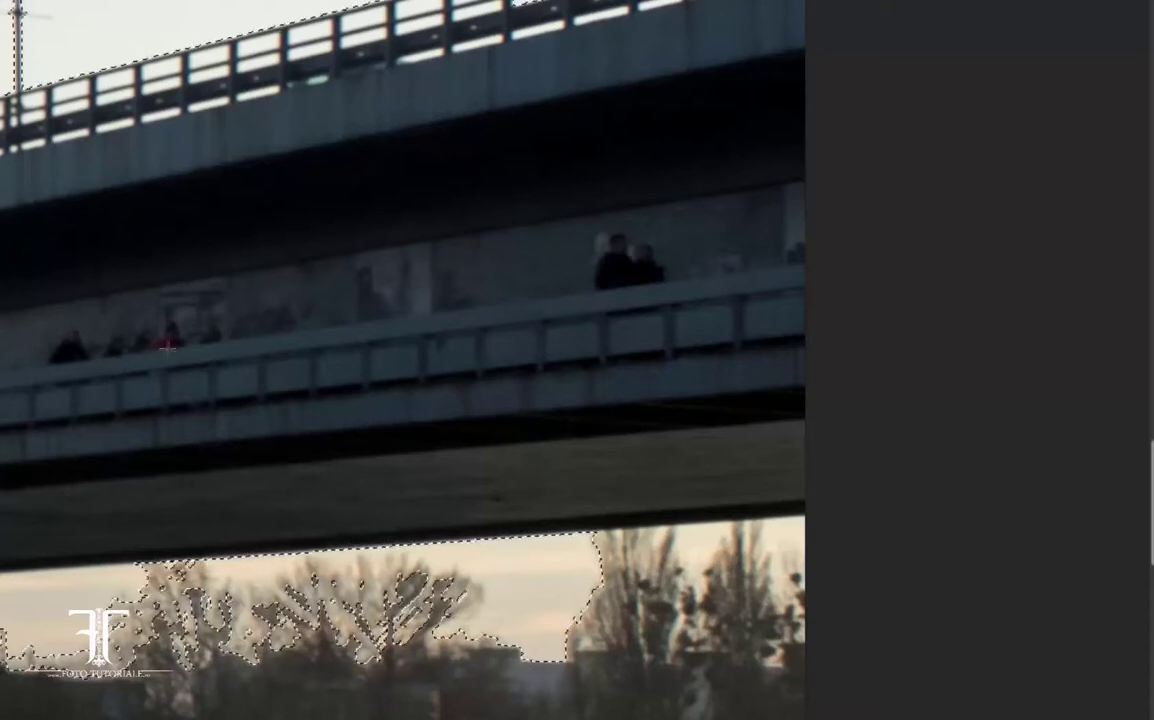
left_click_drag(170, 343, 610, 320)
key("ctrl+d")
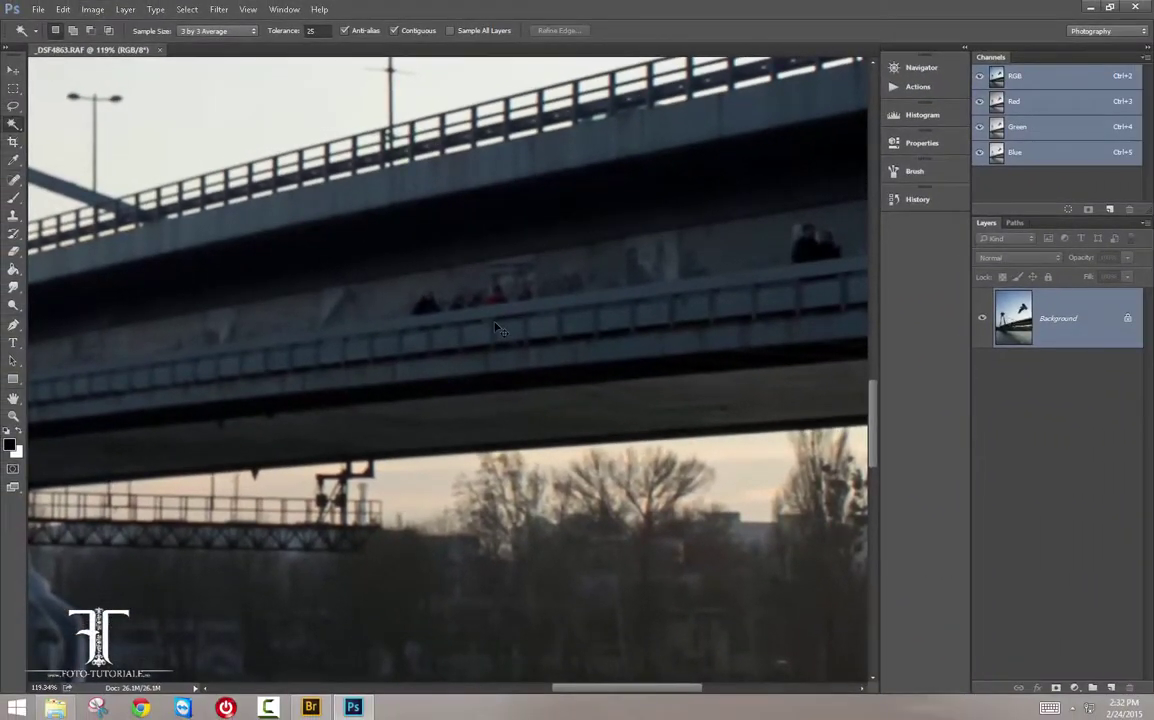
- Fit the photo to the window and dock Channels above a taller Layers panel
key("ctrl+0")
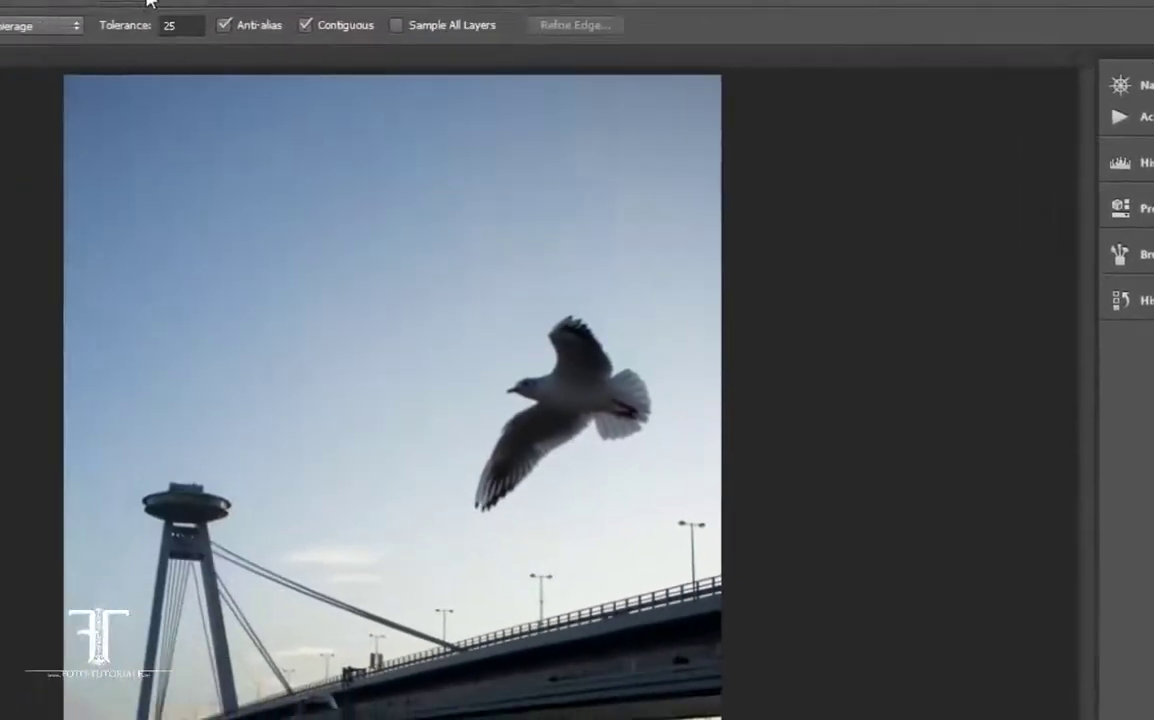
left_click(413, 16)
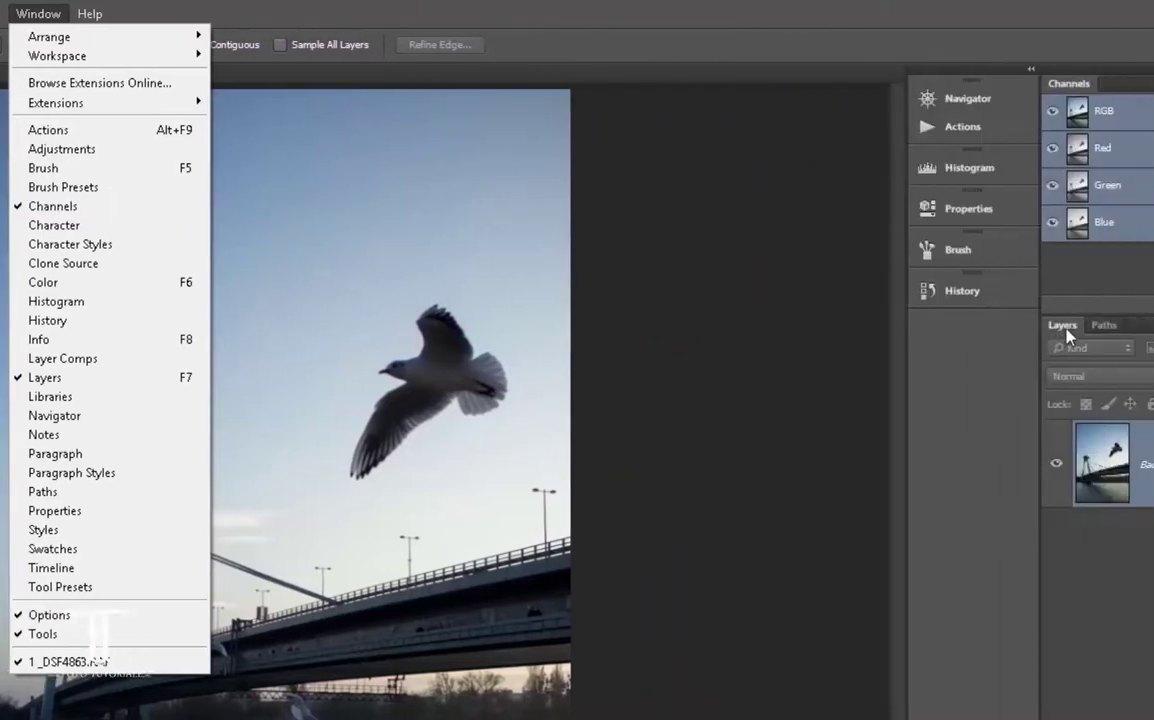
left_click(1068, 335)
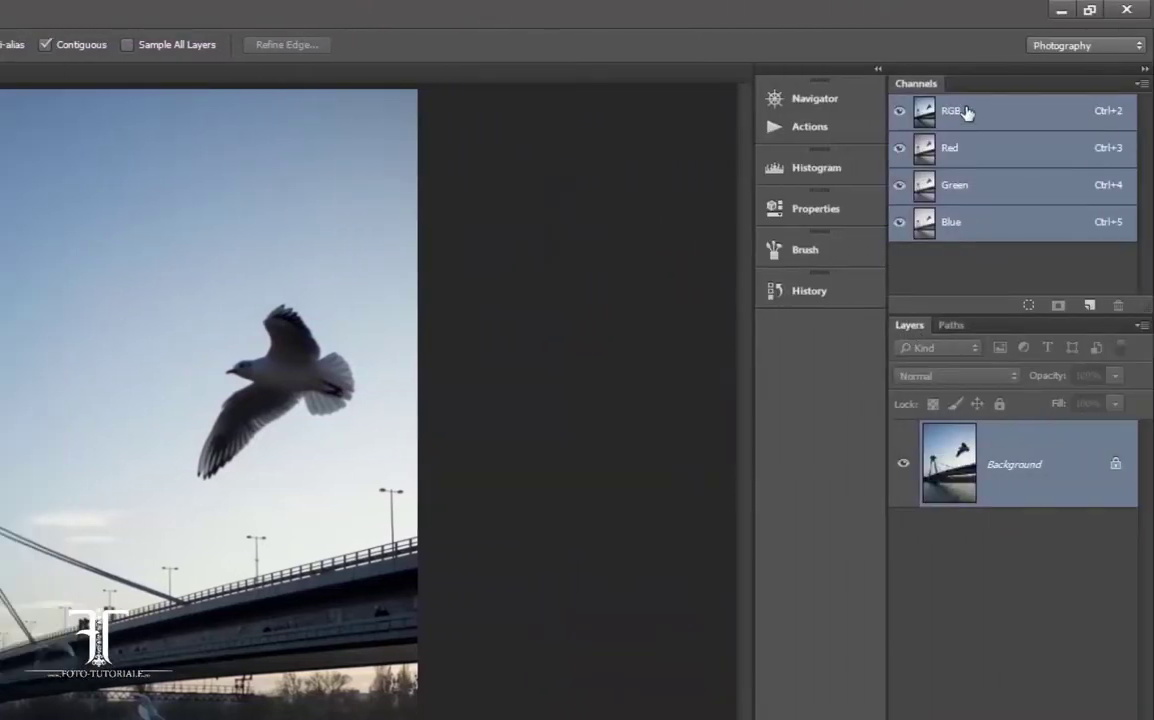
left_click_drag(916, 83, 1008, 333)
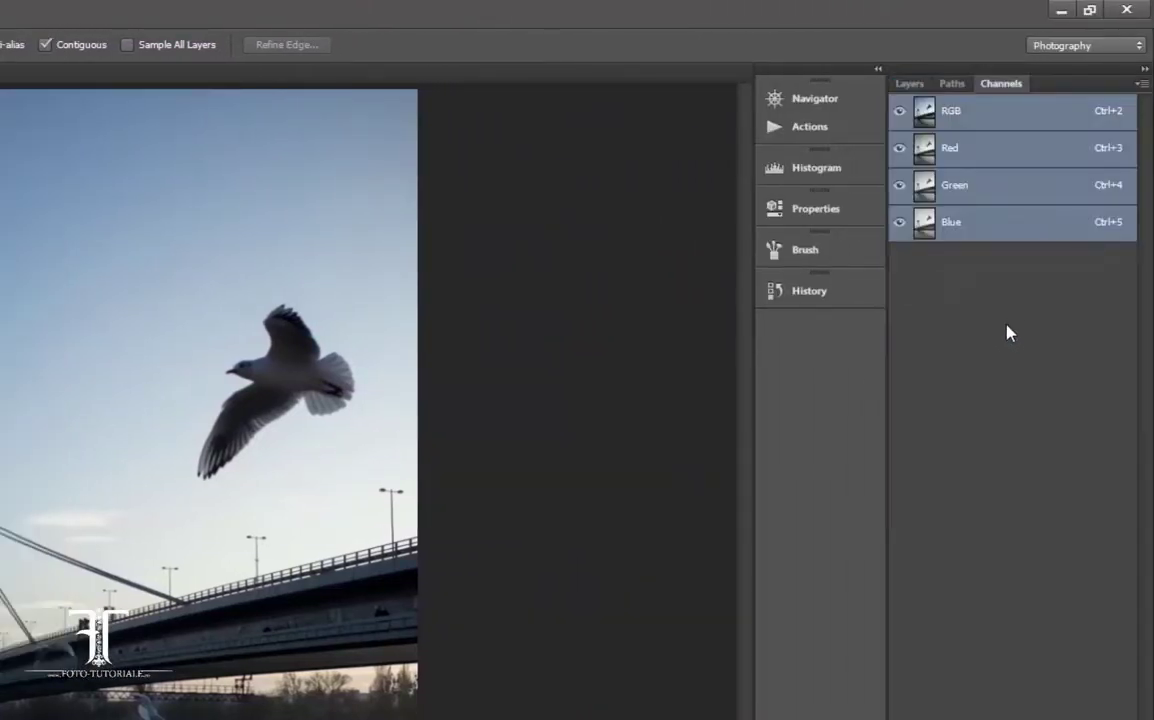
left_click(909, 84)
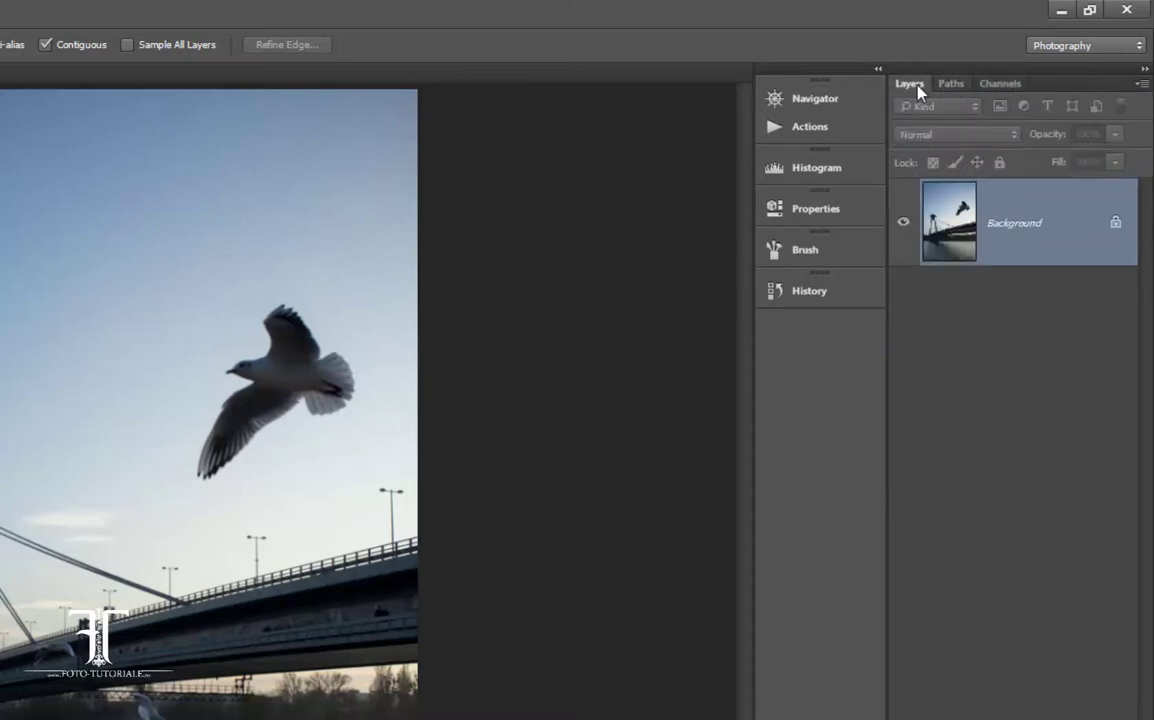
mouse_move(986, 88)
left_mouse_down()
mouse_move(930, 85)
mouse_move(922, 70)
left_mouse_up()
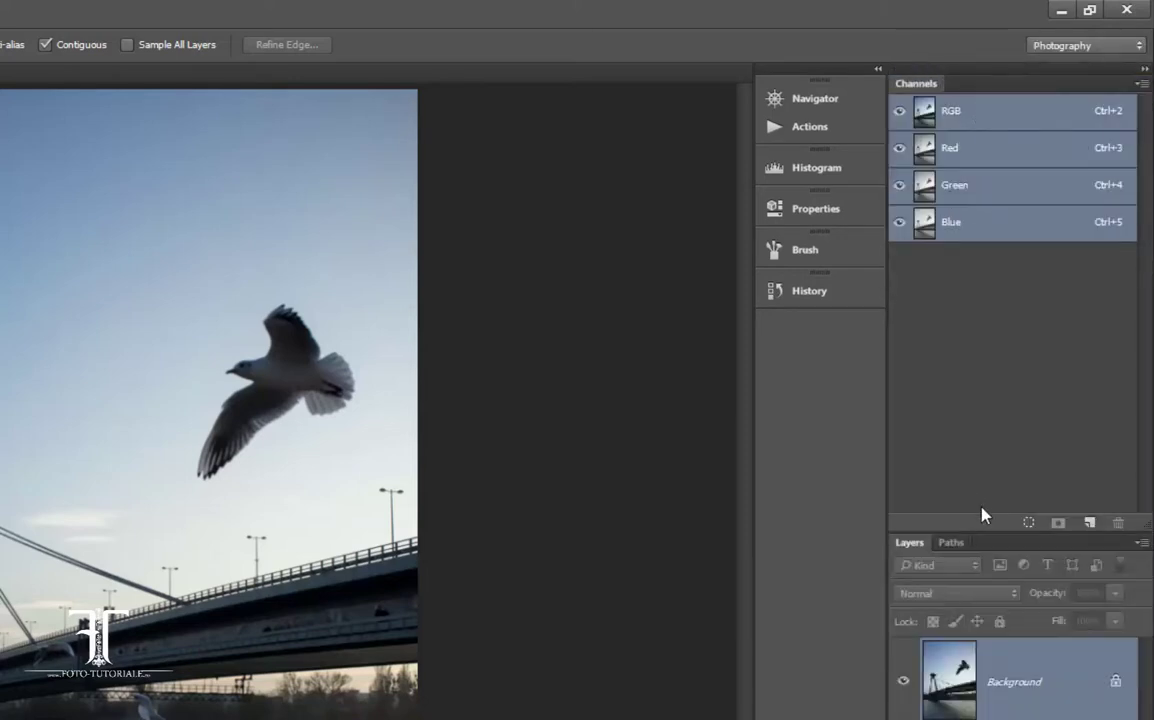
left_click_drag(991, 536, 991, 314)
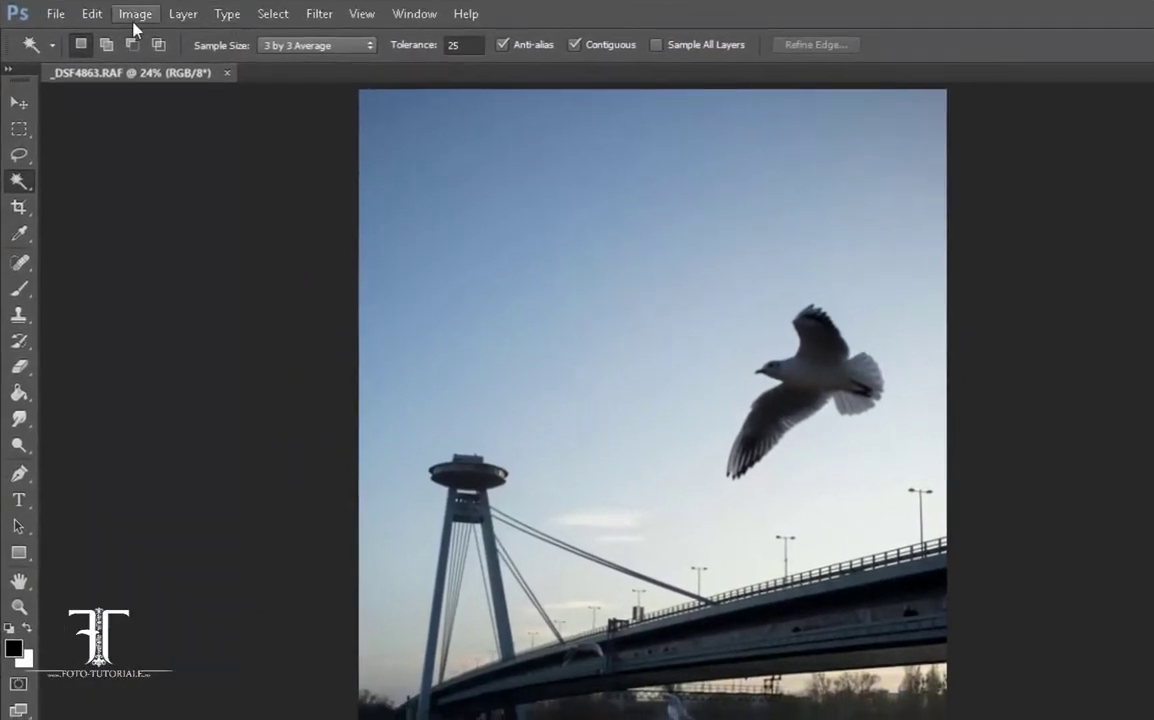
- Check Image > Mode and view the Red, Green and Blue channels individually
left_click(134, 20)
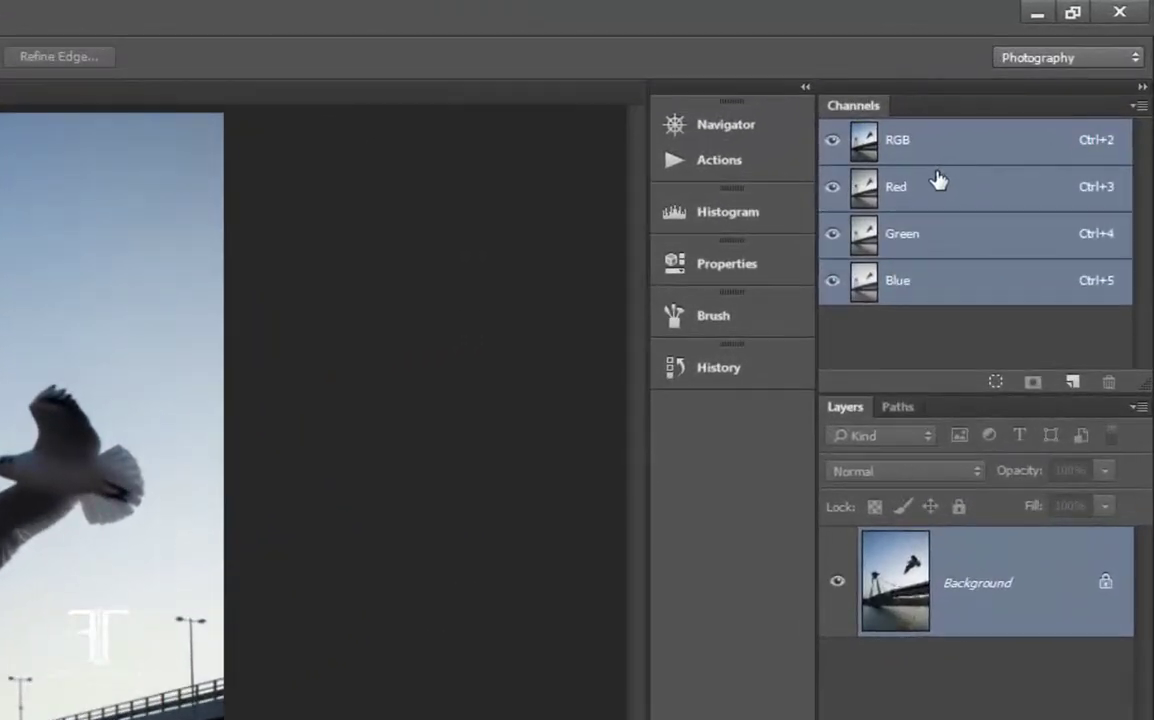
left_click(1040, 104)
left_click(932, 240)
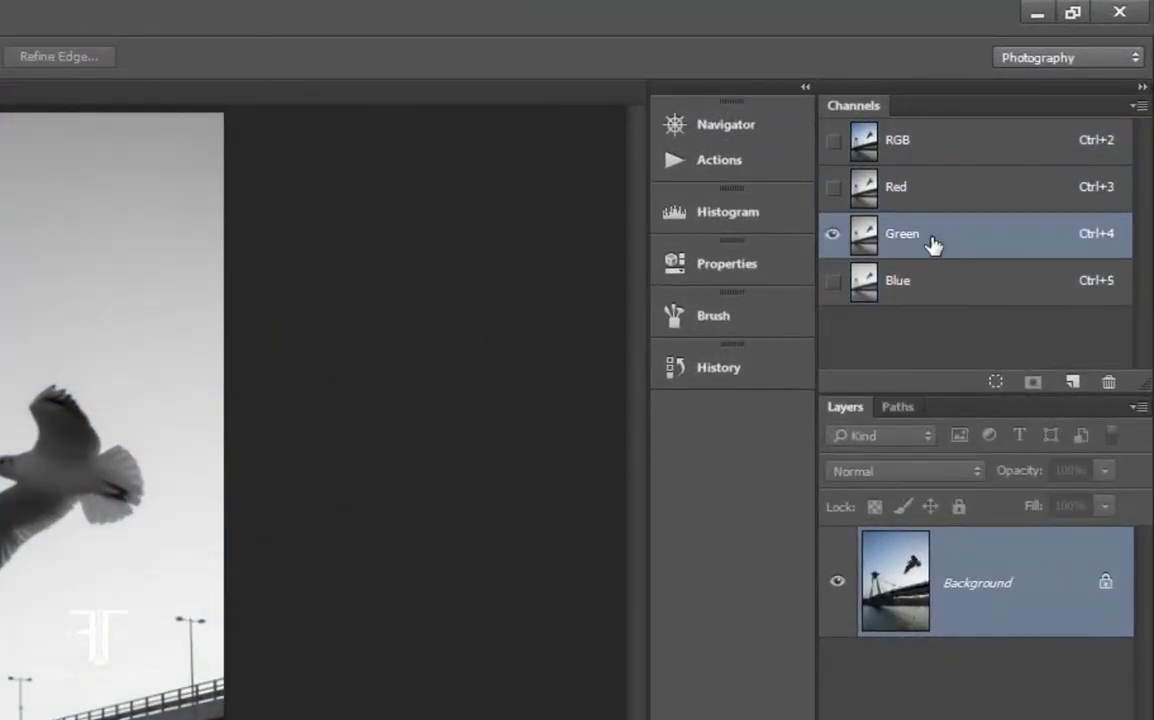
left_click(928, 289)
left_click(938, 180)
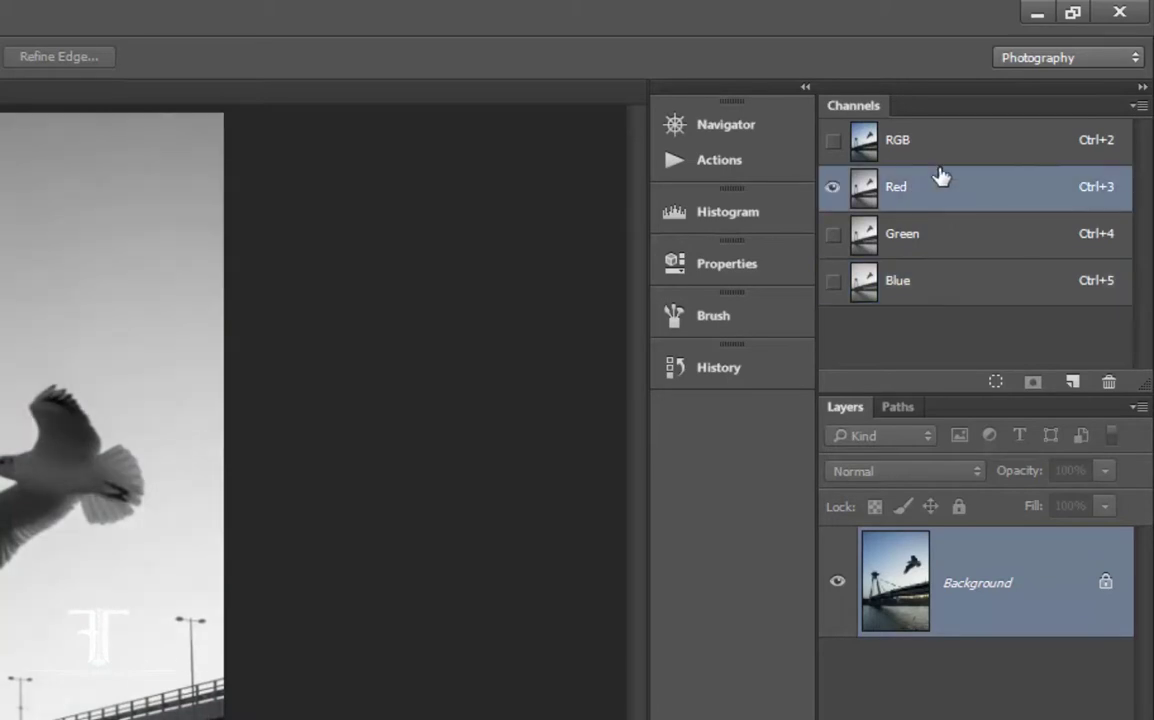
left_click(938, 243)
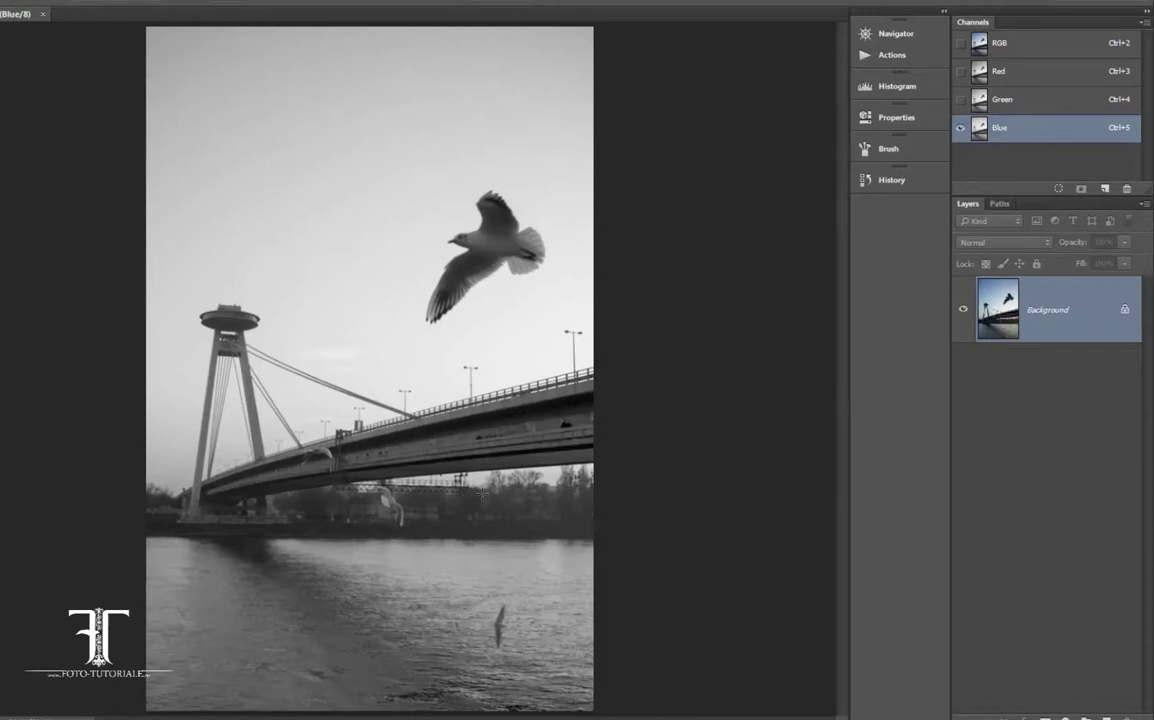
- Toggle between the Green and Blue channels, ending on Blue alone
left_click(1035, 102)
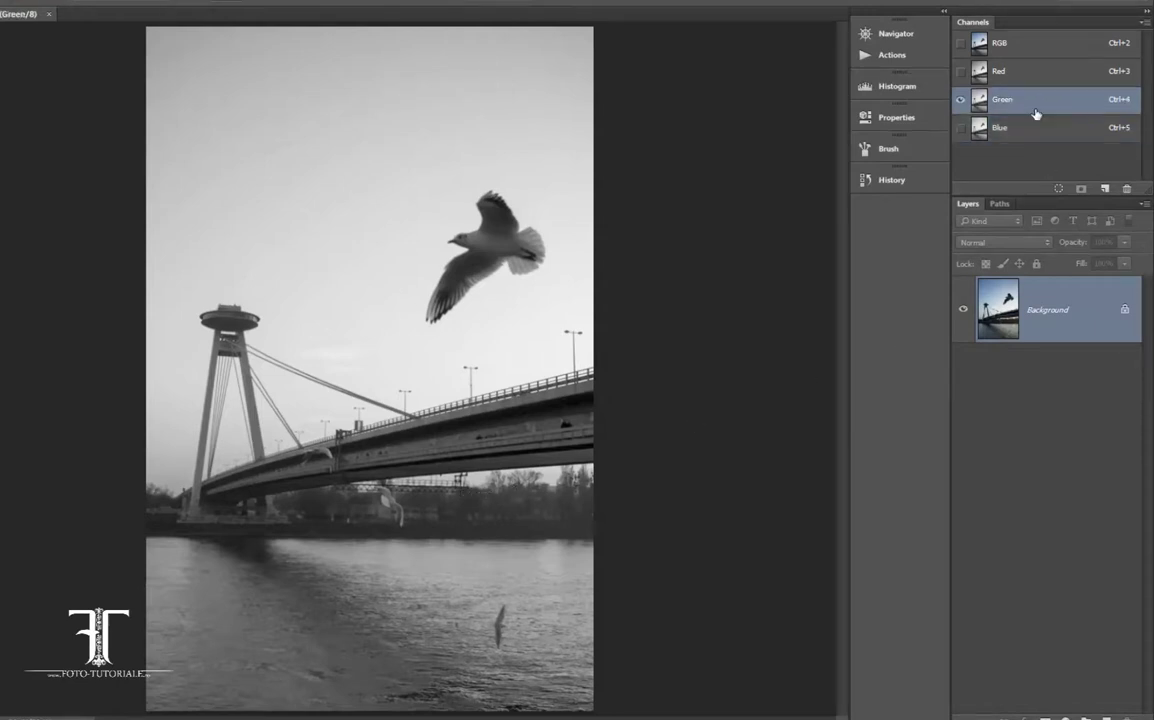
left_click(1028, 74)
left_click(1033, 127)
left_click(1038, 104)
left_click(1038, 127)
left_click(1041, 104)
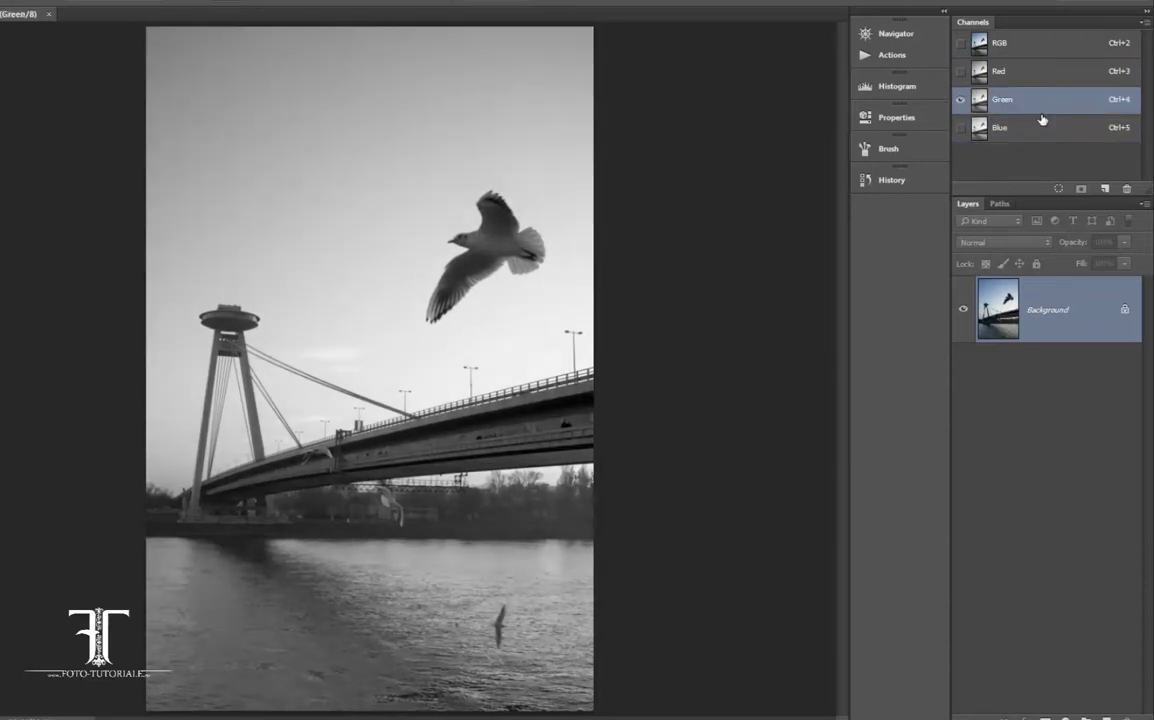
left_click(1038, 130)
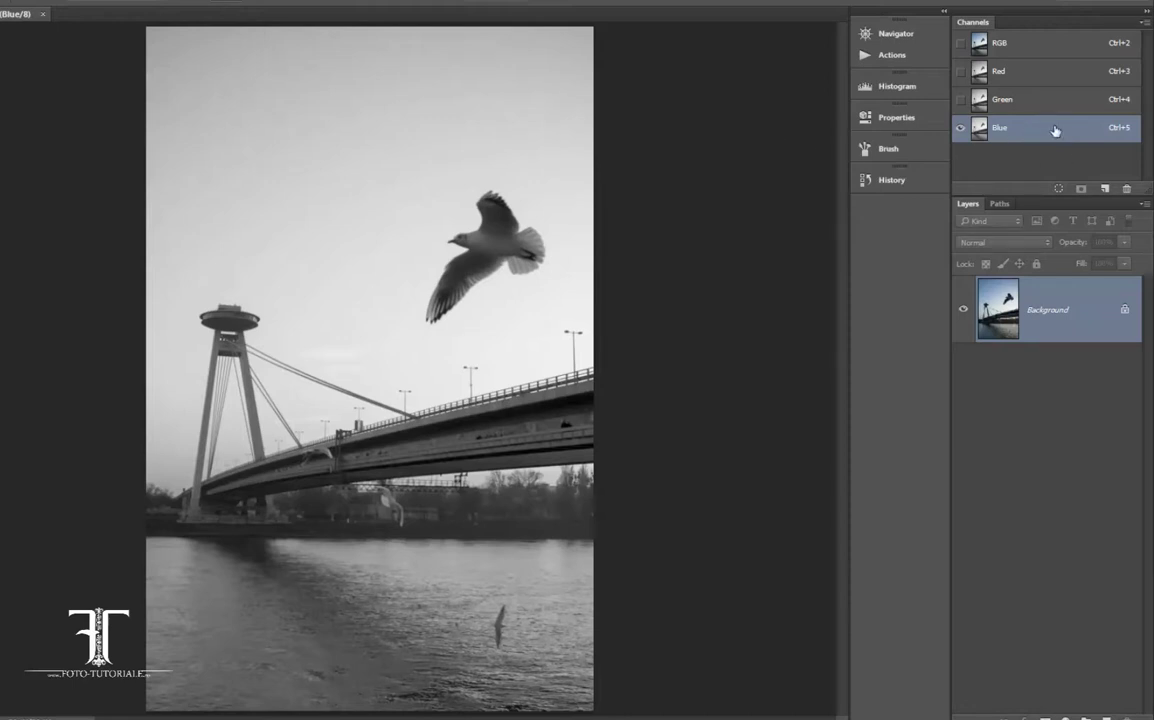
- Duplicate the Blue channel and name the copy 'Masca'
left_click_drag(1028, 141, 1105, 188)
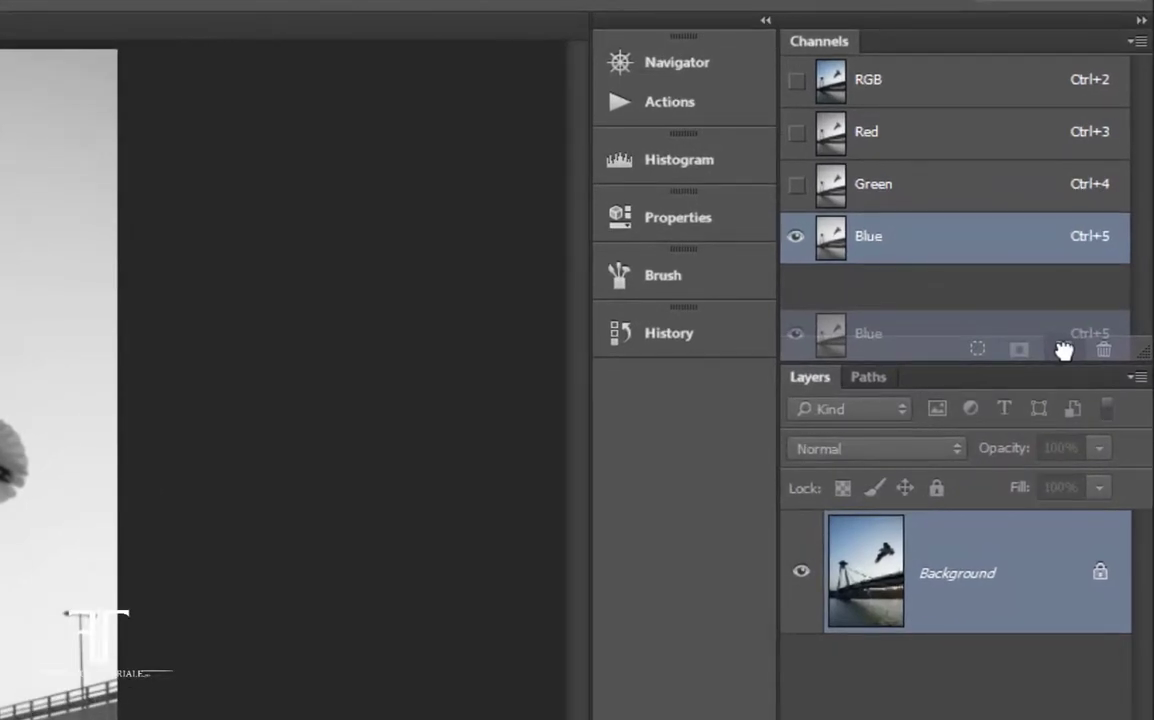
left_click_drag(1063, 350, 1064, 348)
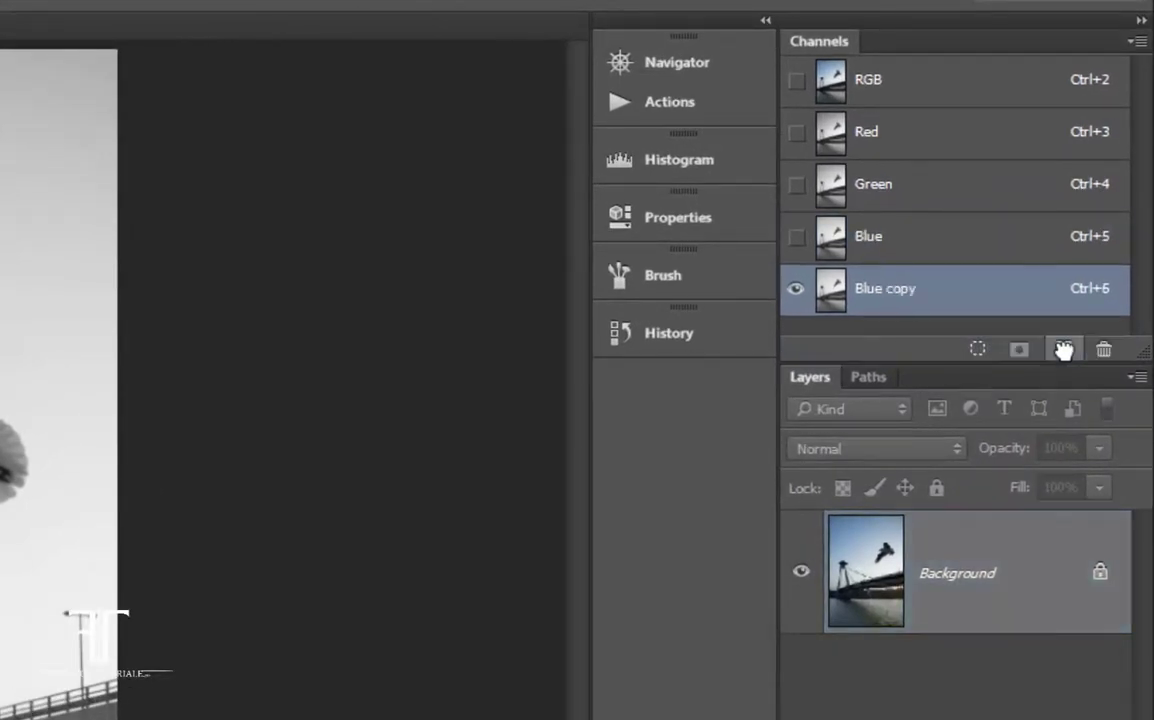
double_click(889, 290)
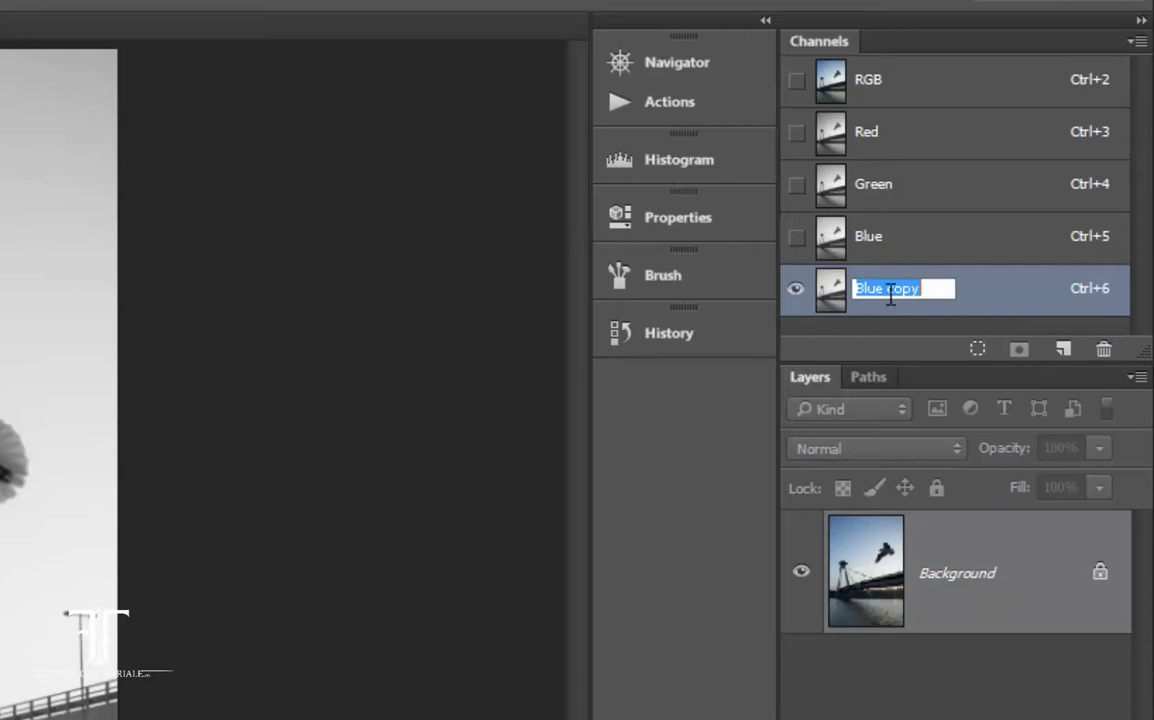
type("Masca")
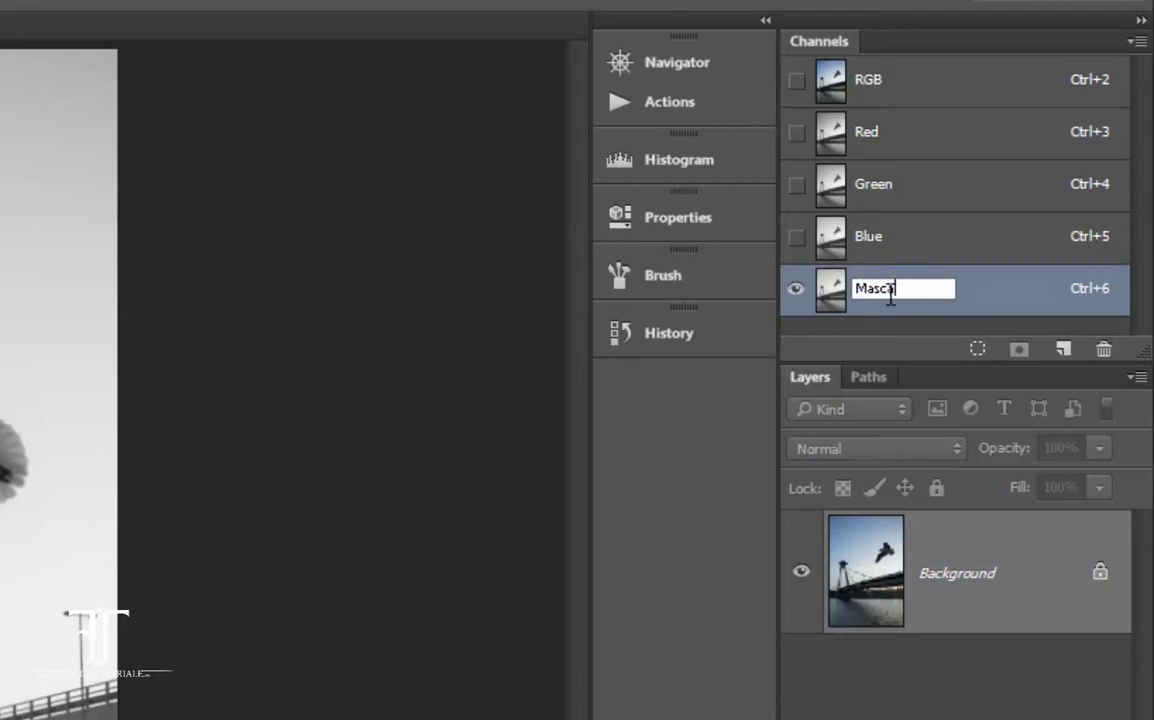
key("Return")
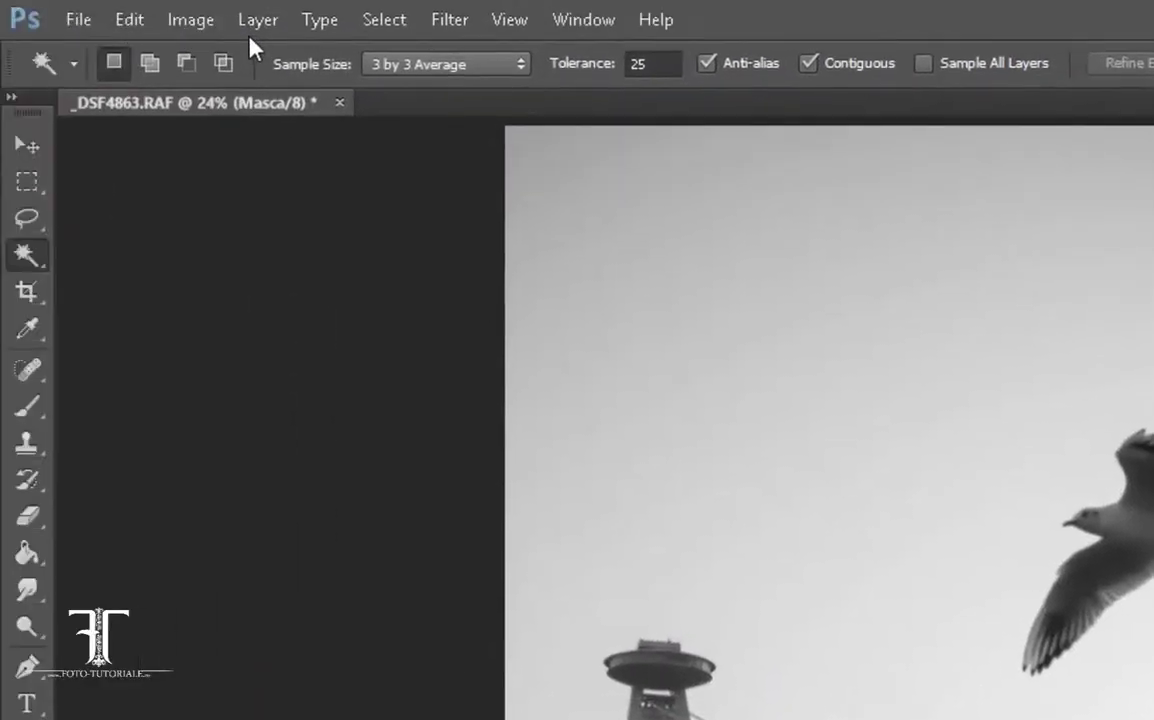
- Preview Levels on Masca with black and white inputs near 118 and 124
left_click(188, 20)
mouse_move(231, 91)
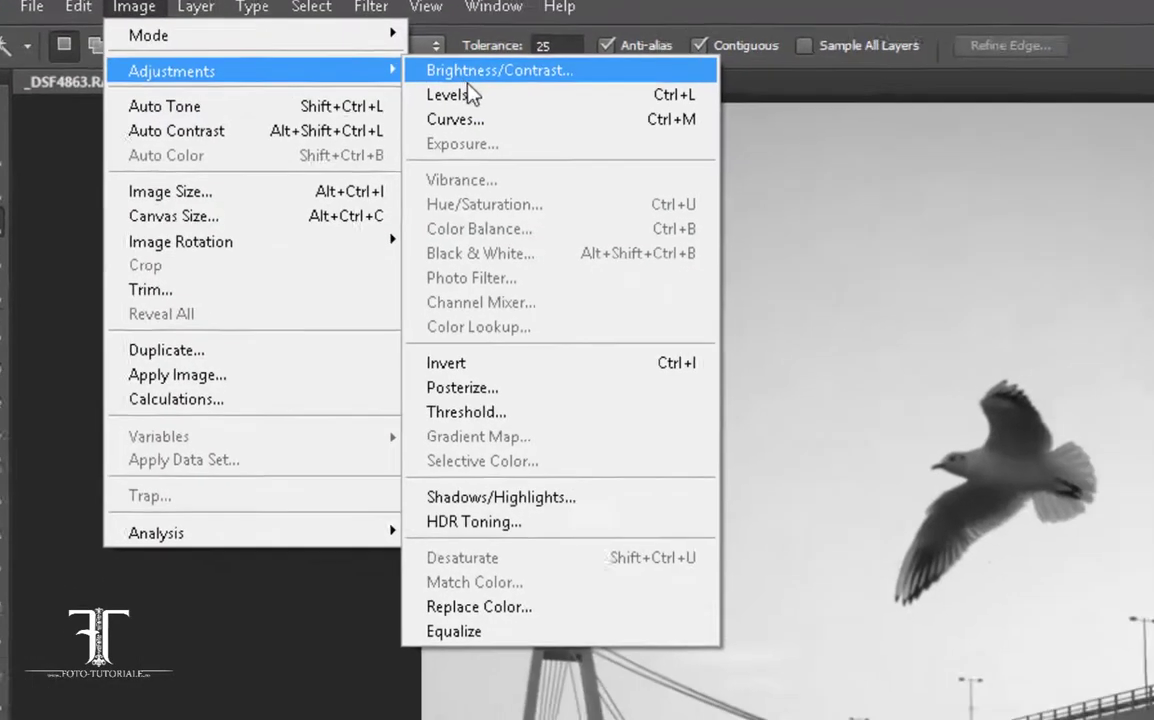
left_click(539, 117)
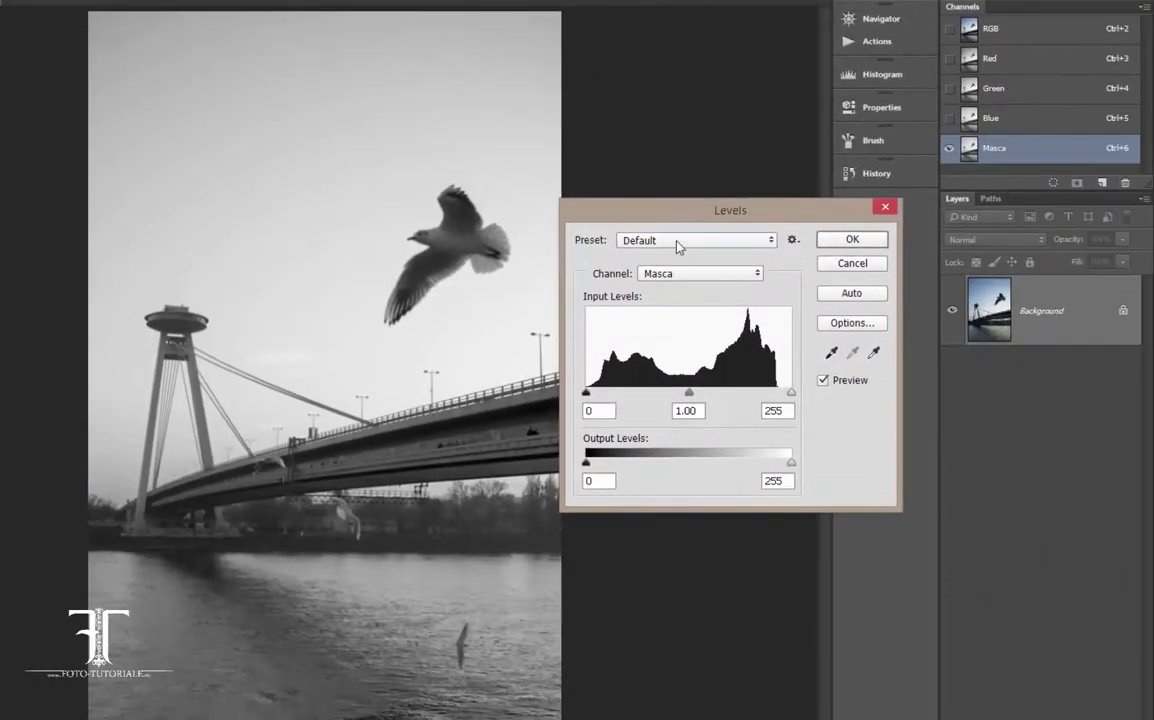
mouse_move(588, 392)
left_mouse_down()
mouse_move(731, 392)
mouse_move(710, 393)
left_mouse_up()
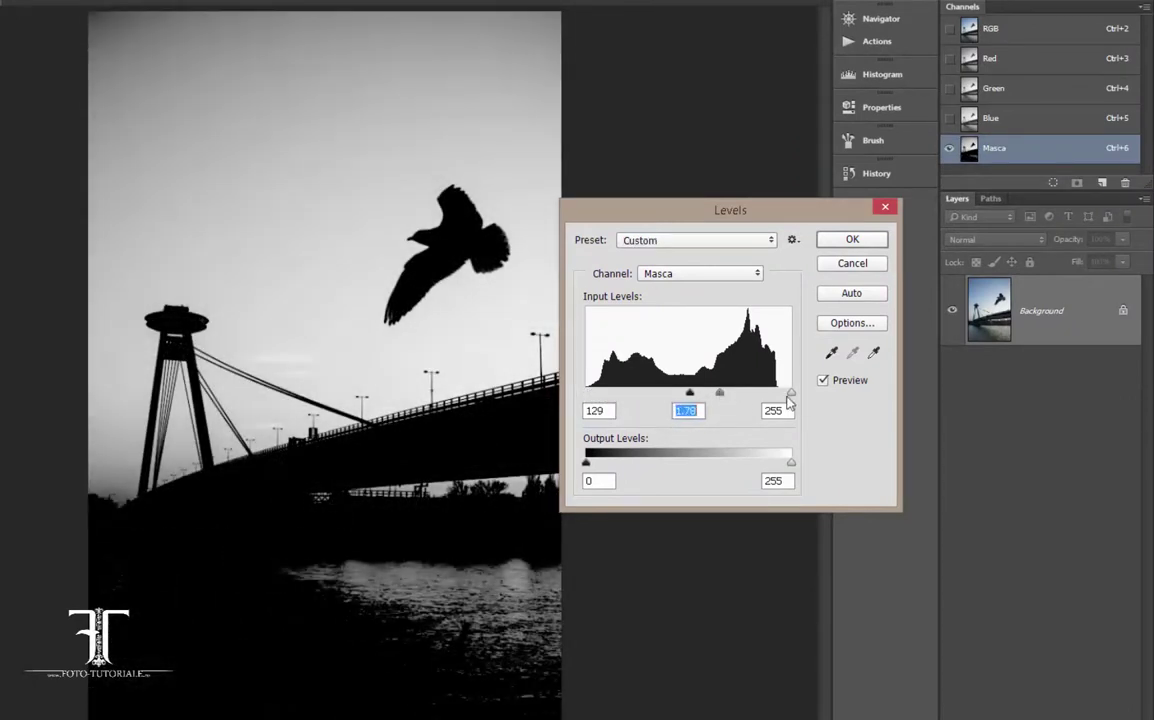
mouse_move(791, 393)
left_mouse_down()
mouse_move(675, 392)
mouse_move(691, 392)
left_mouse_up()
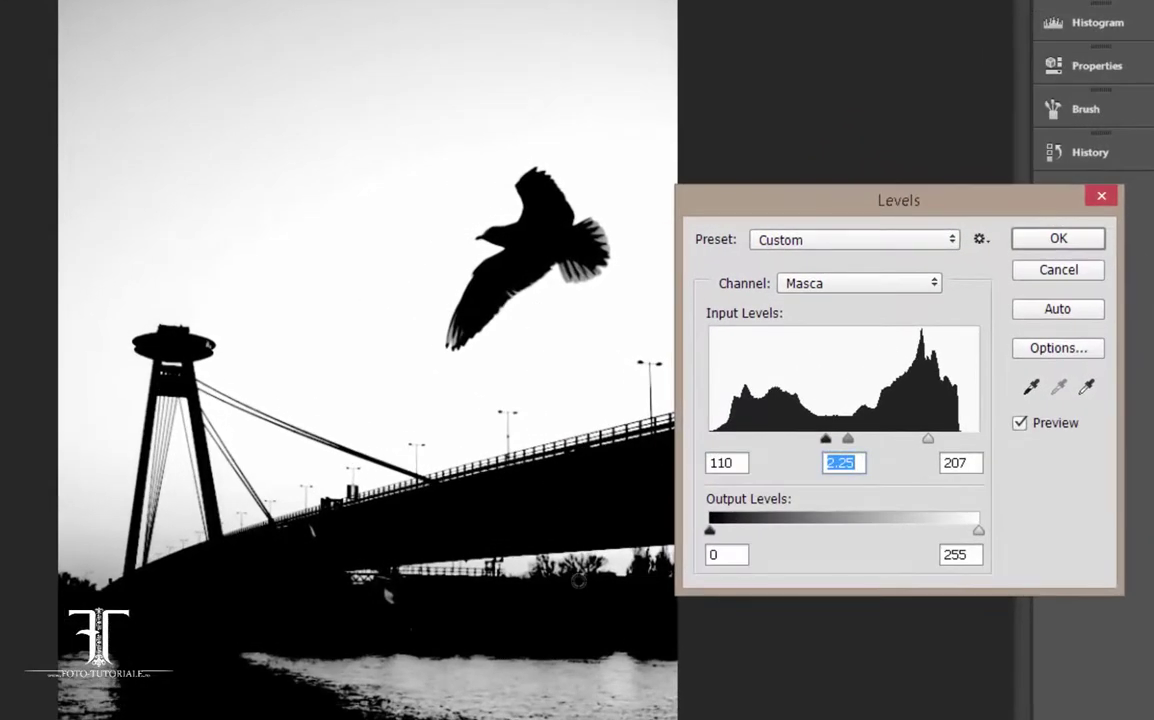
left_click_drag(826, 439, 842, 440)
left_click_drag(930, 443, 839, 440)
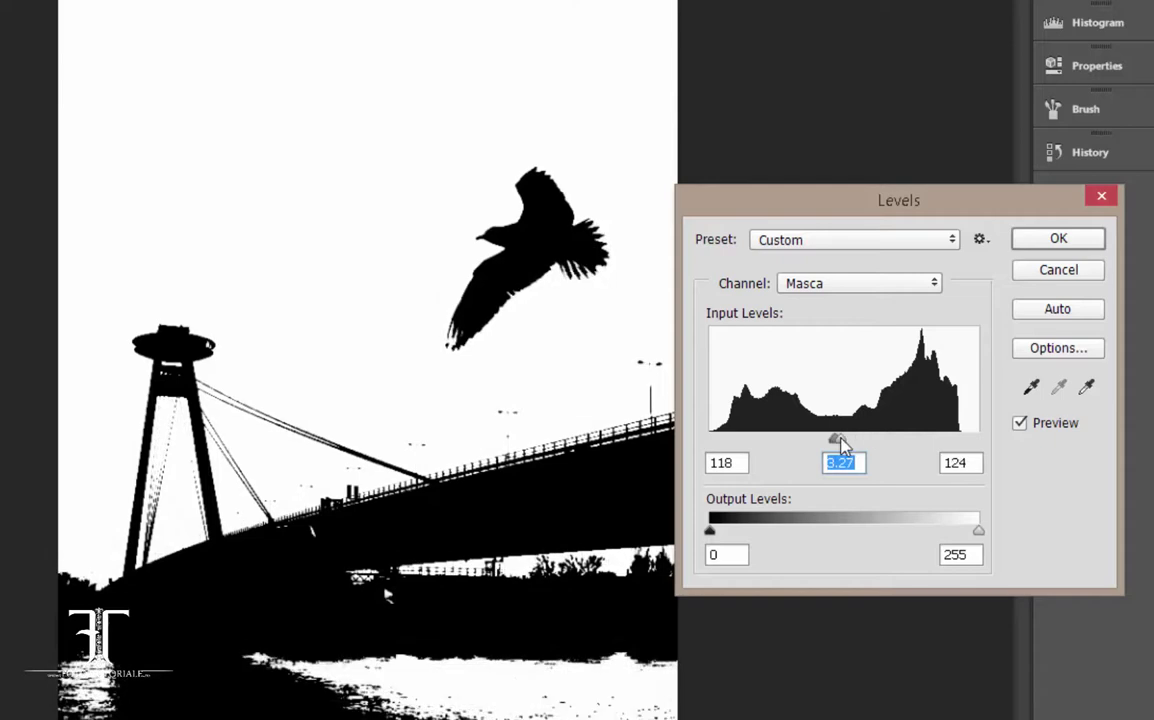
key("Tab")
- Cancel Levels, zoom in on the bridge deck, and reopen Levels for Masca
left_click(1060, 272)
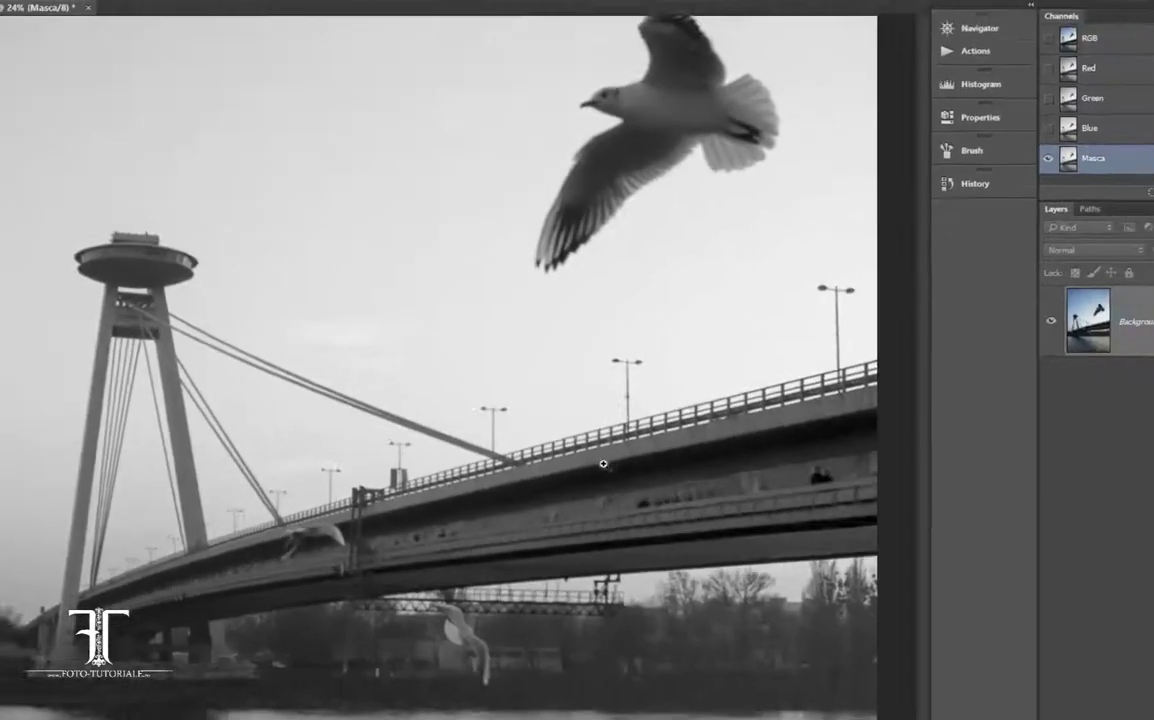
left_click(603, 463)
key("w")
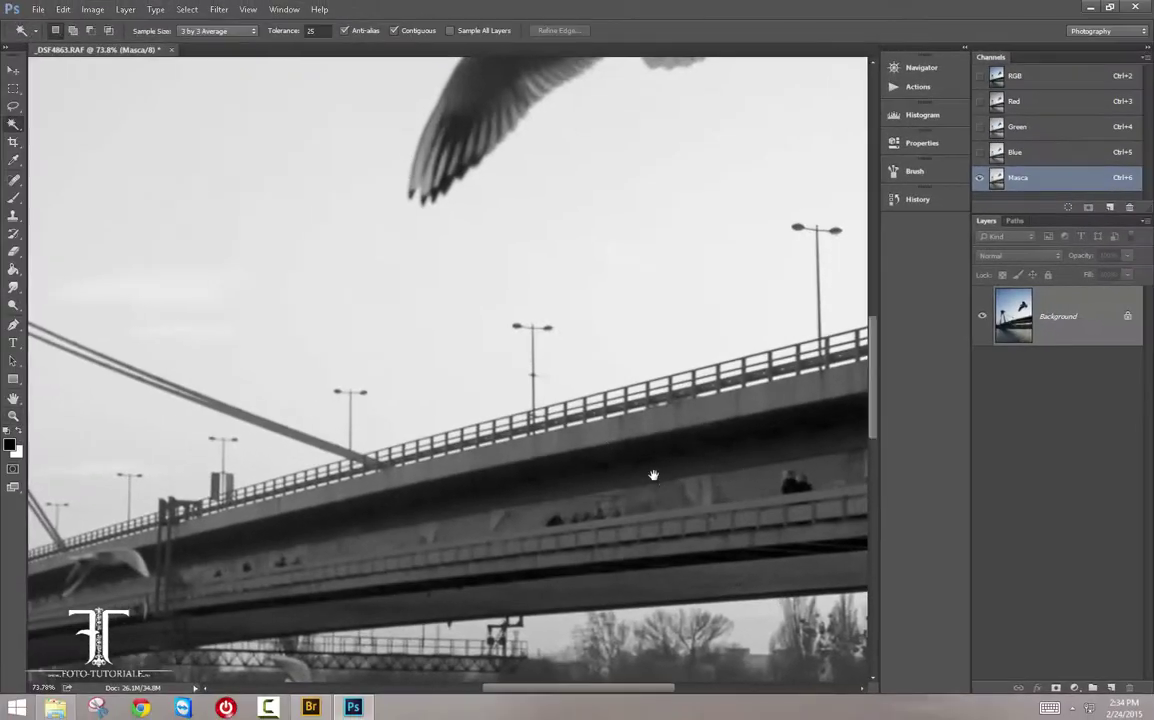
left_click(38, 9)
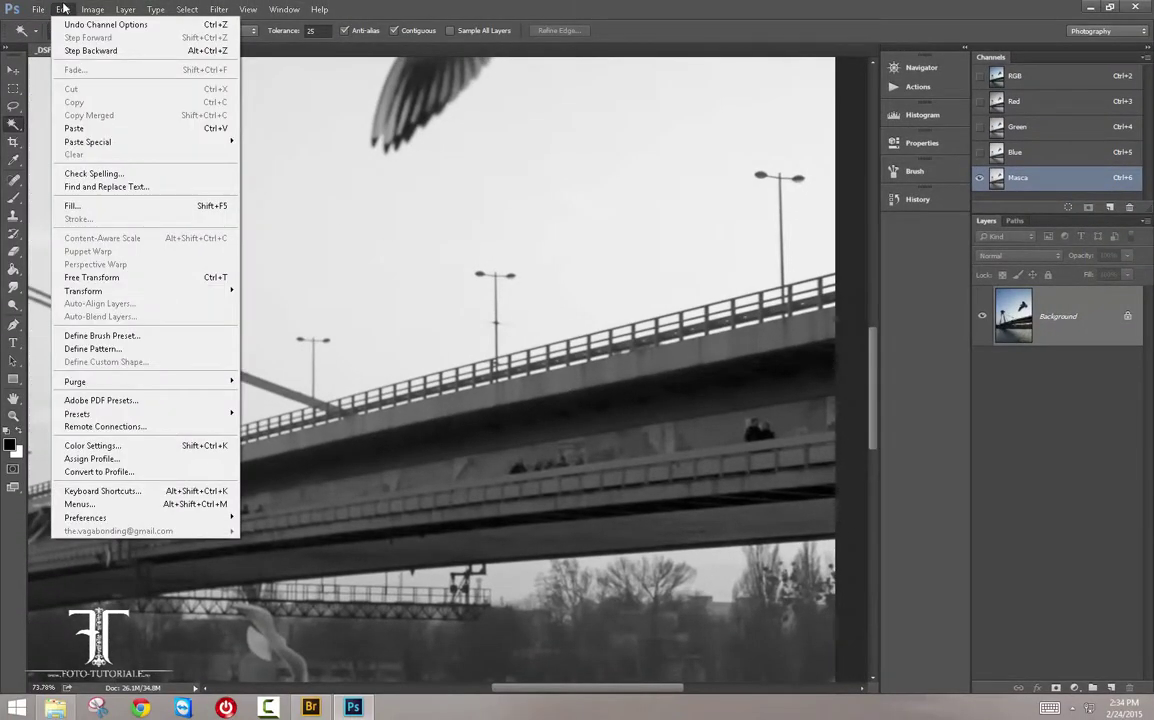
left_click(1037, 182)
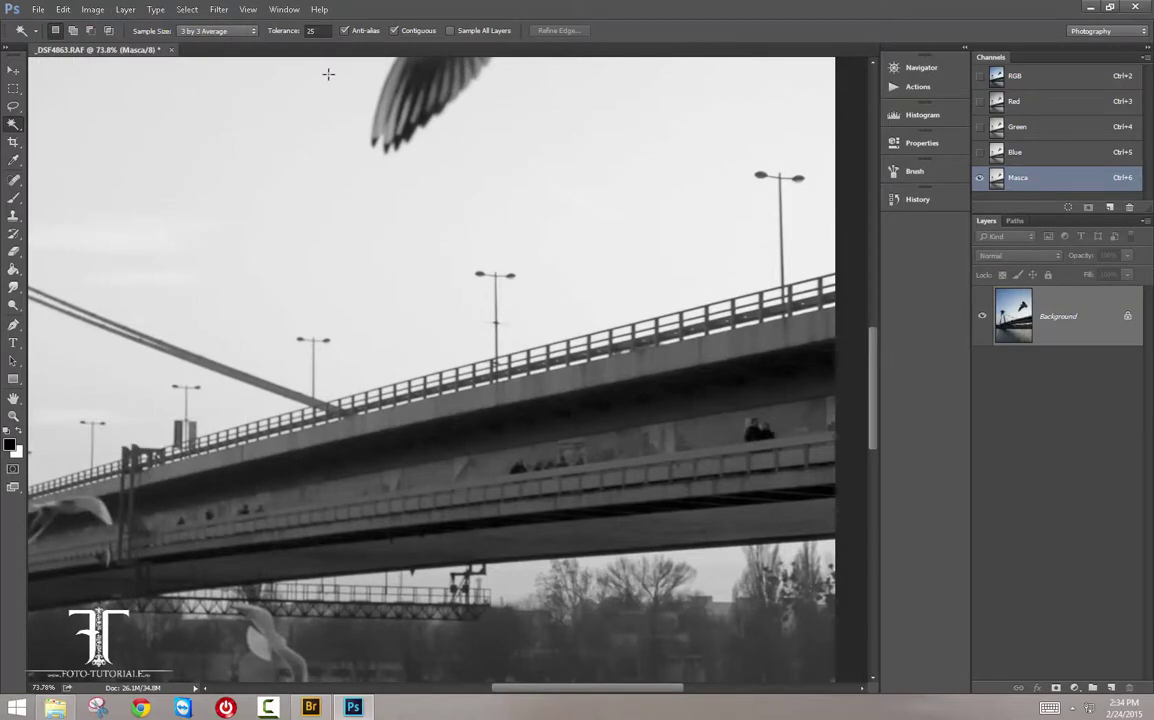
left_click(91, 10)
mouse_move(112, 44)
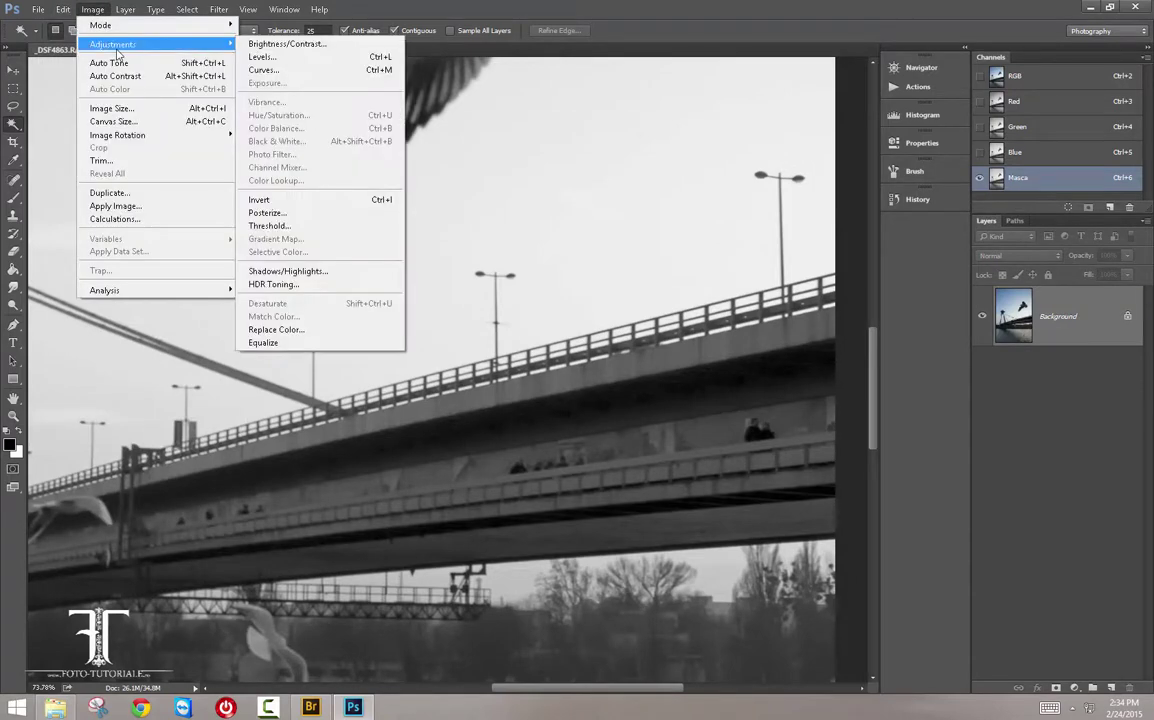
left_click(262, 57)
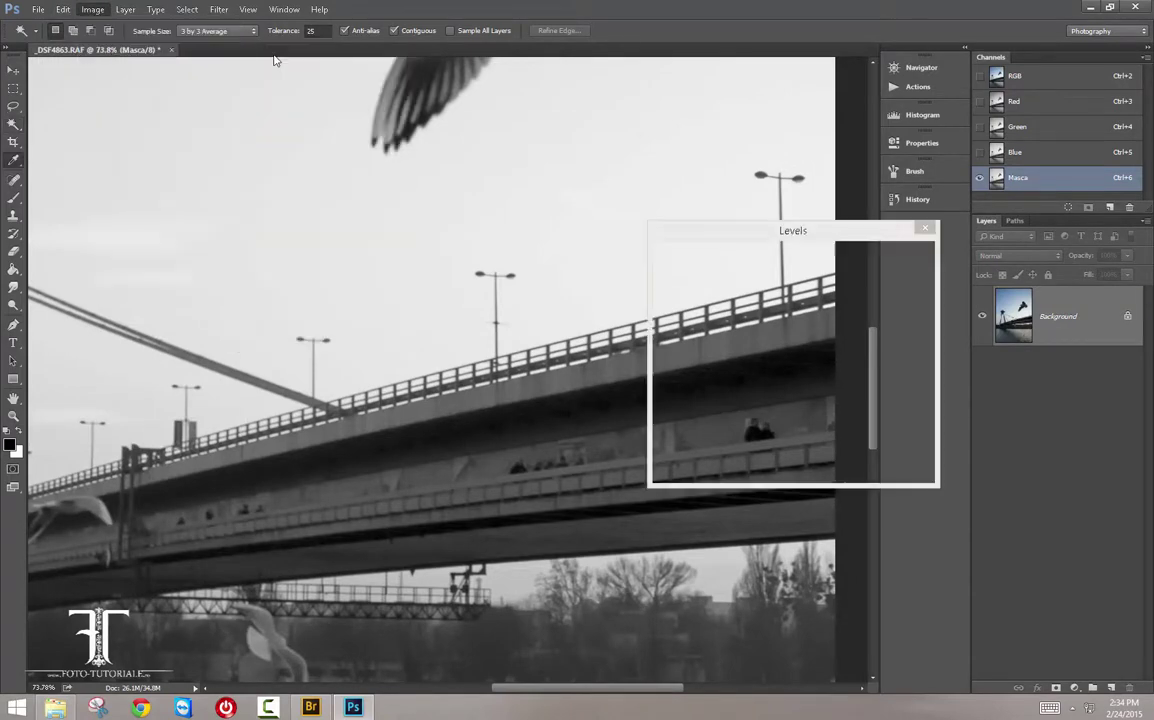
left_click_drag(801, 234, 927, 263)
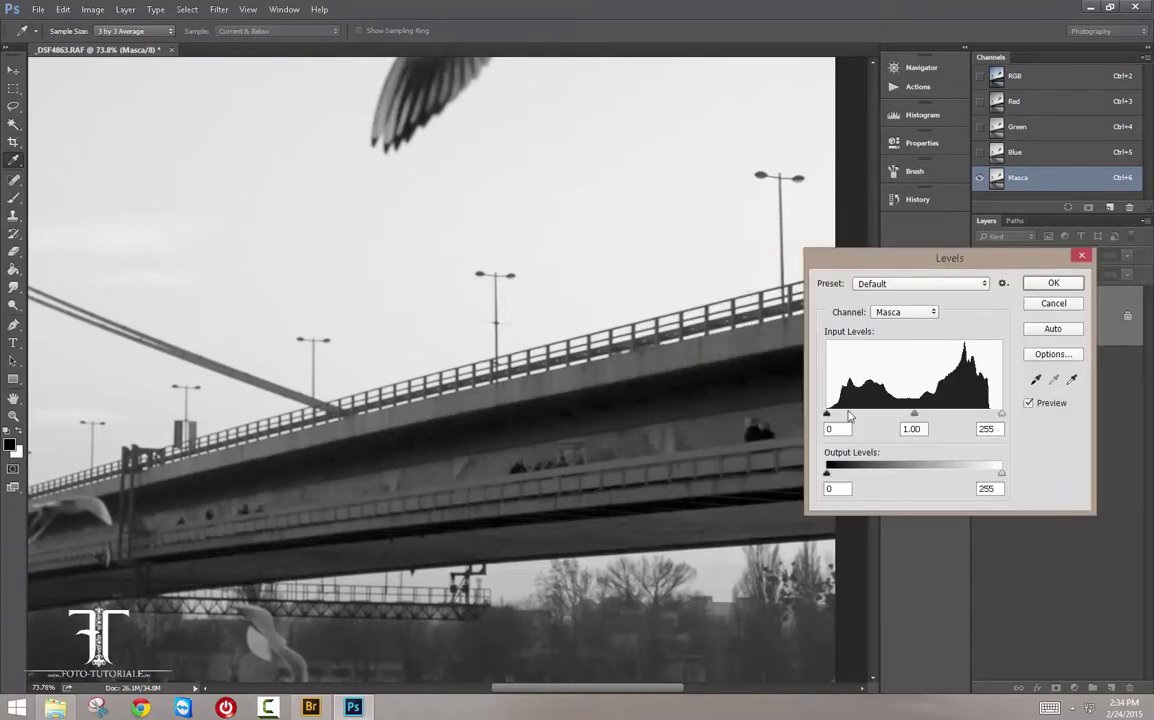
- Apply Levels to Masca with inputs 108, 1.71 and 184
mouse_move(841, 417)
left_mouse_down()
mouse_move(938, 415)
mouse_move(922, 423)
left_mouse_up()
left_click_drag(999, 418, 913, 422)
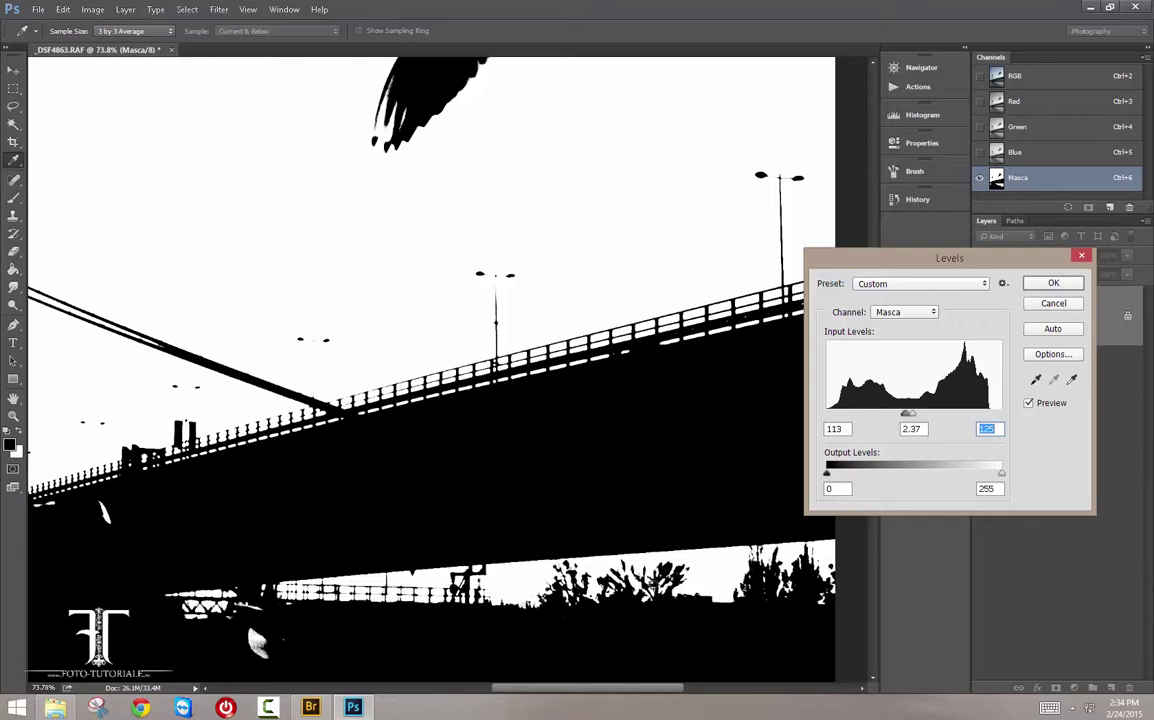
left_click_drag(915, 418, 959, 418)
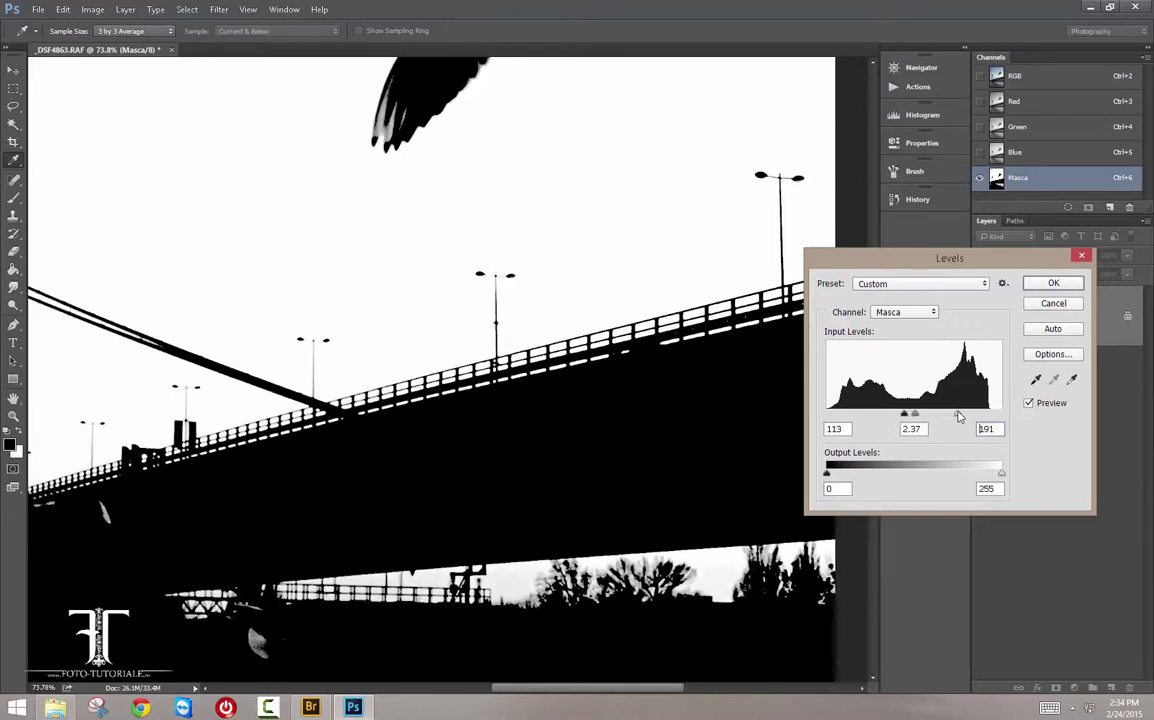
left_click_drag(919, 419, 918, 418)
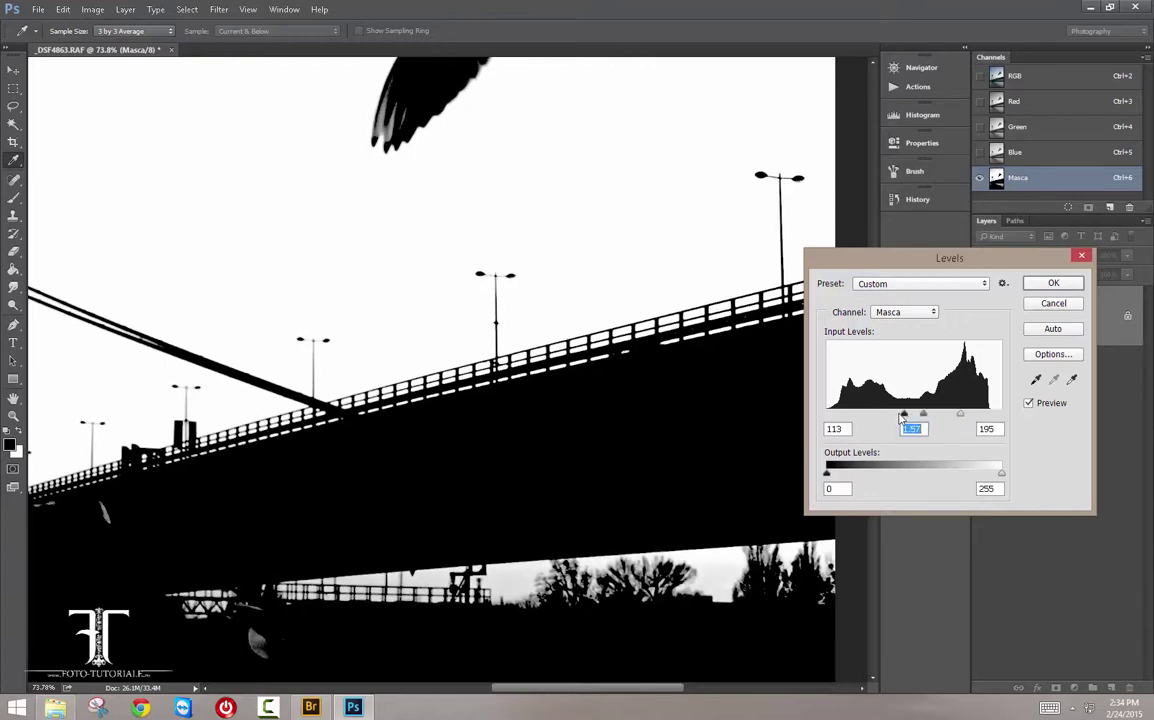
left_click(902, 417)
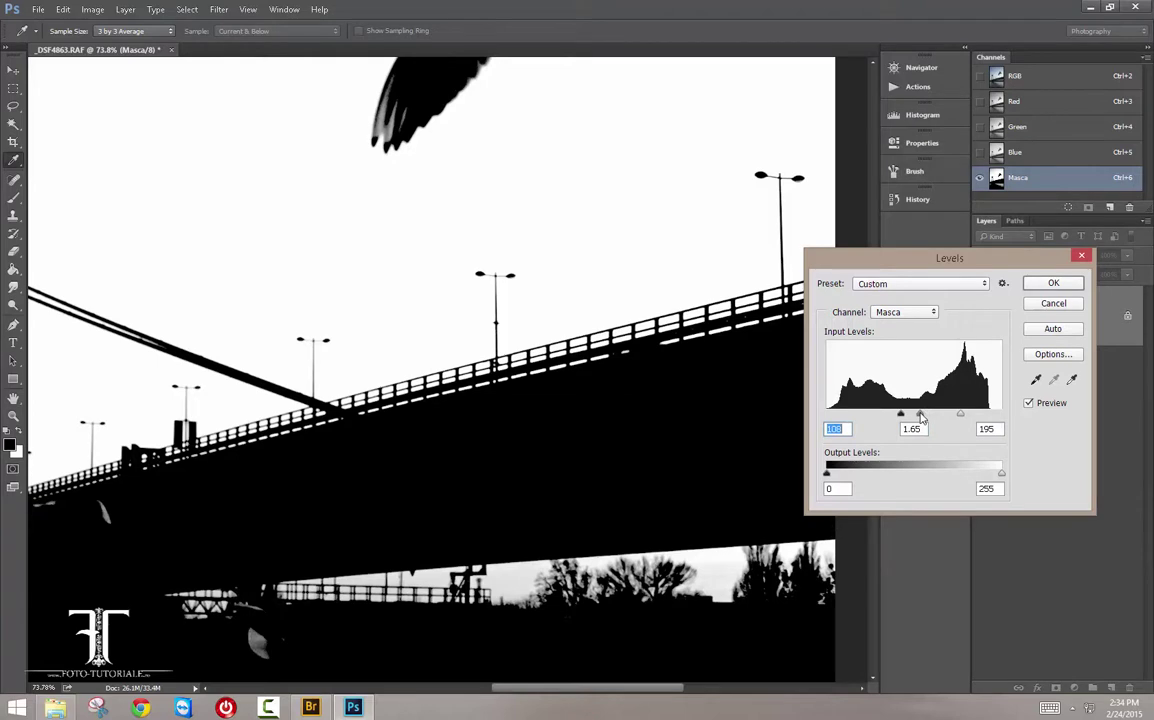
left_click_drag(962, 419, 954, 420)
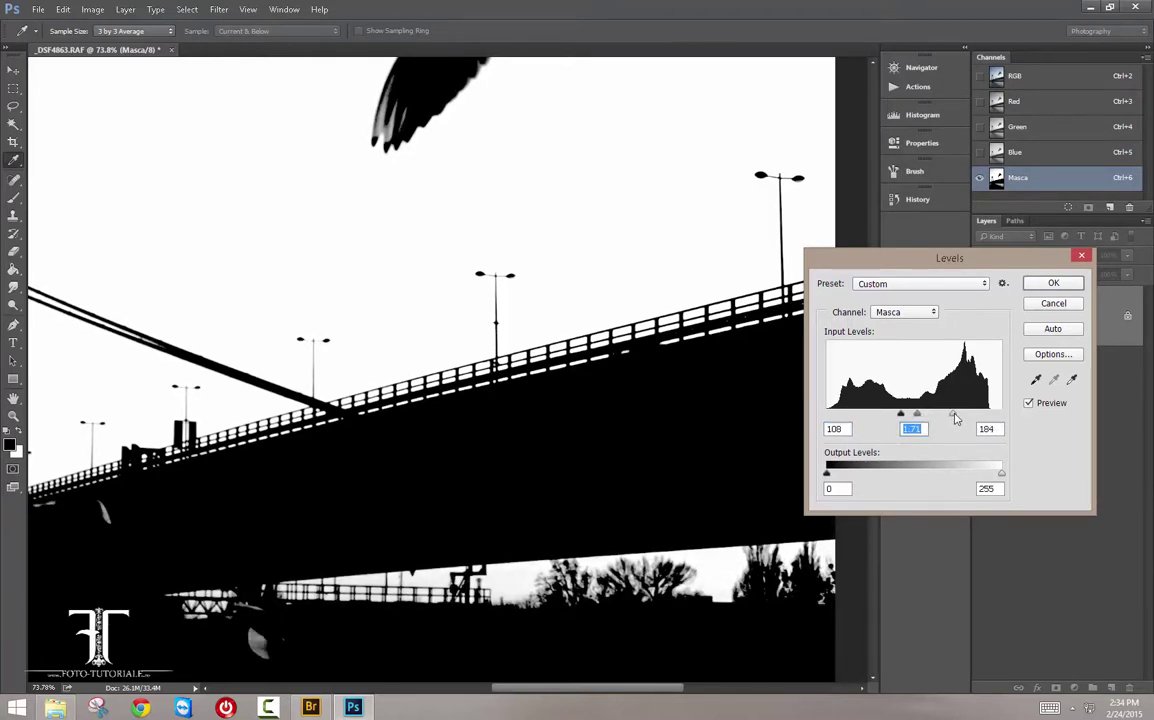
left_click(1053, 283)
- Fit and reposition the whole photo in the window, then switch to the Brush tool
key("z")
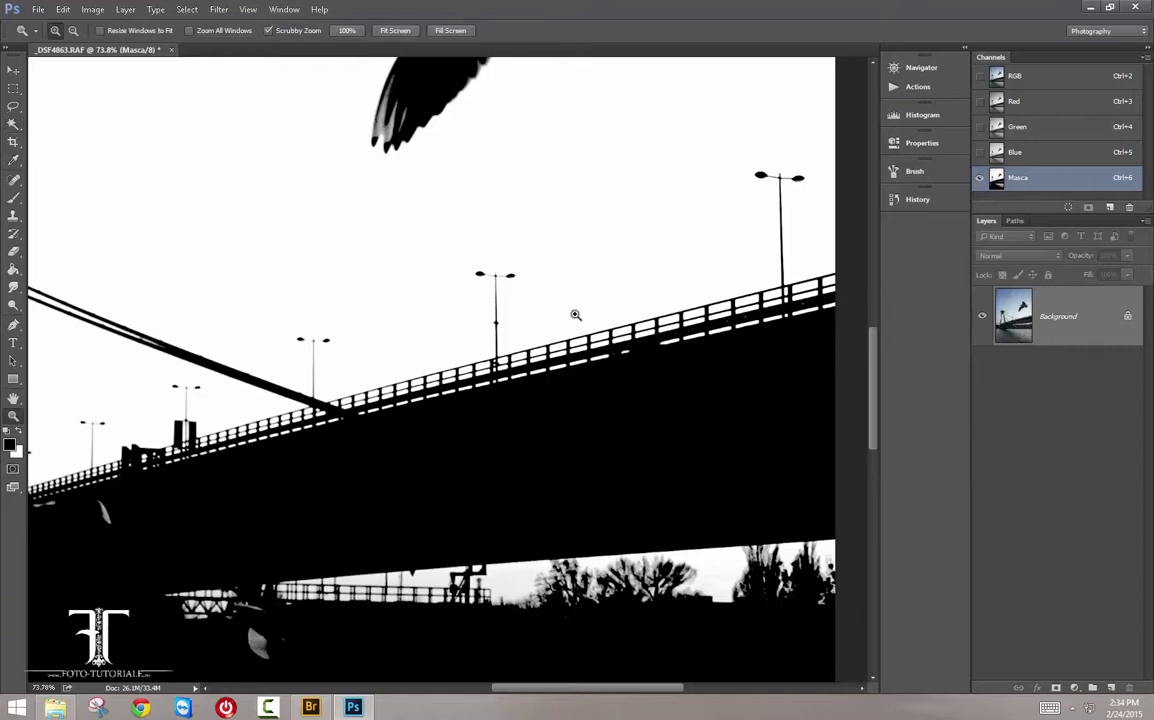
key("ctrl+0")
mouse_move(507, 241)
left_mouse_down()
mouse_move(524, 245)
mouse_move(468, 267)
left_mouse_up()
key("w")
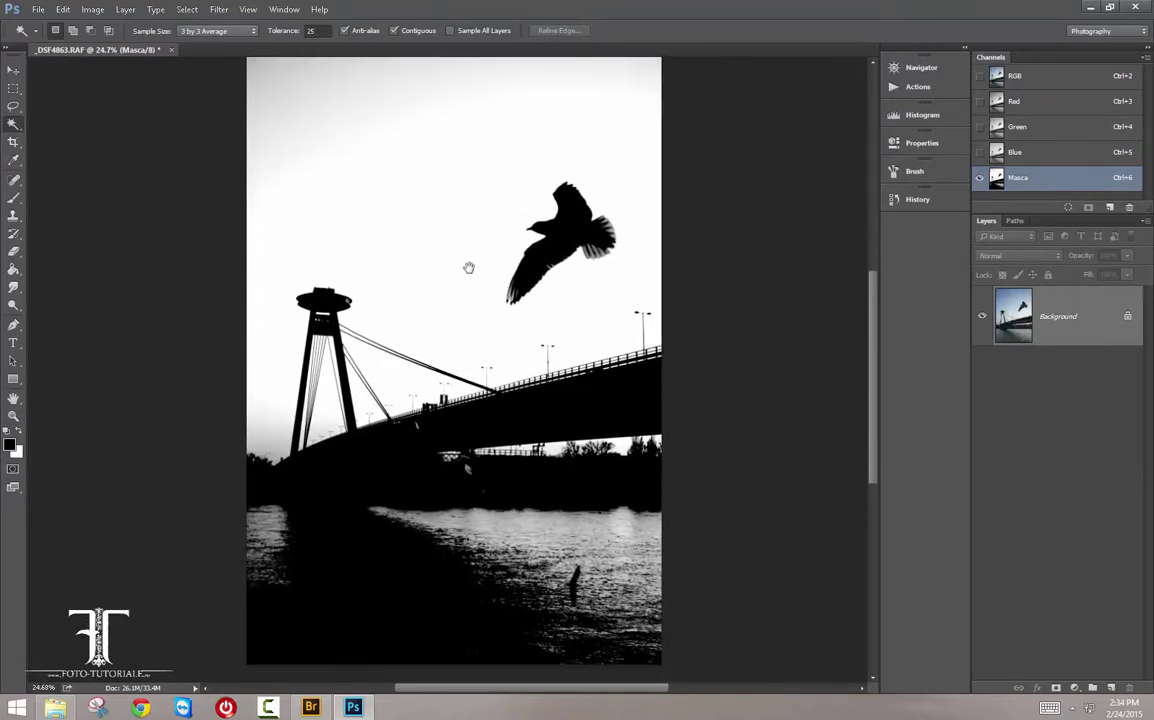
left_click_drag(419, 201, 425, 250)
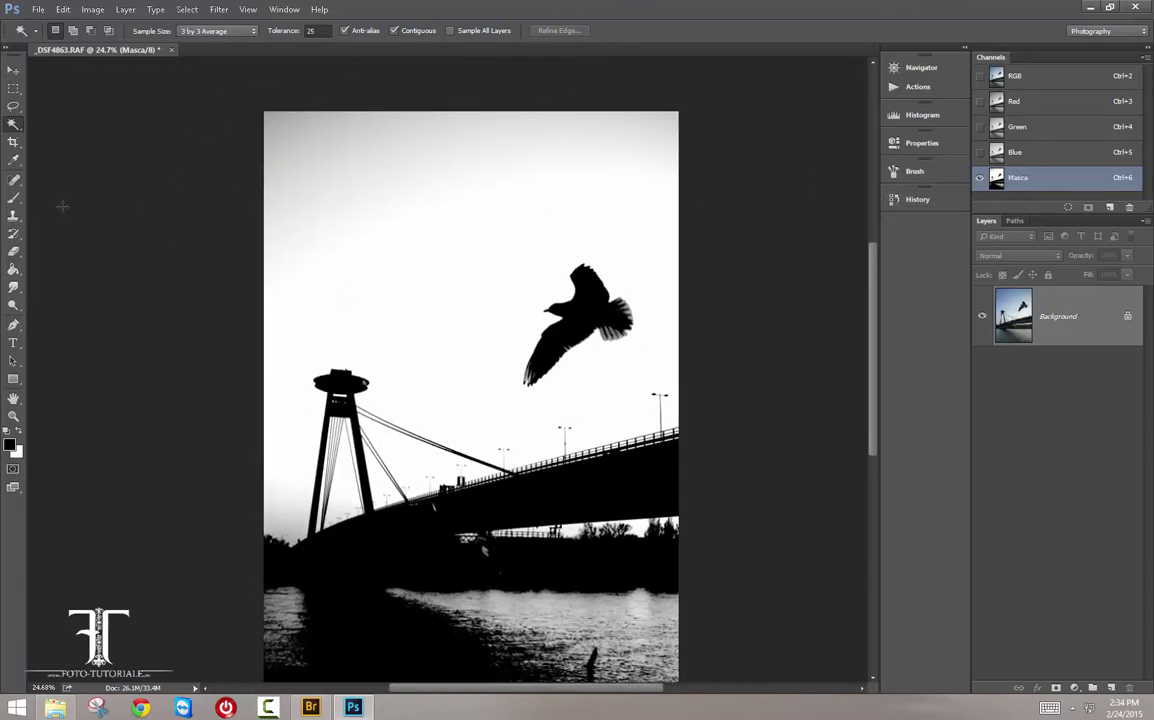
left_click(13, 199)
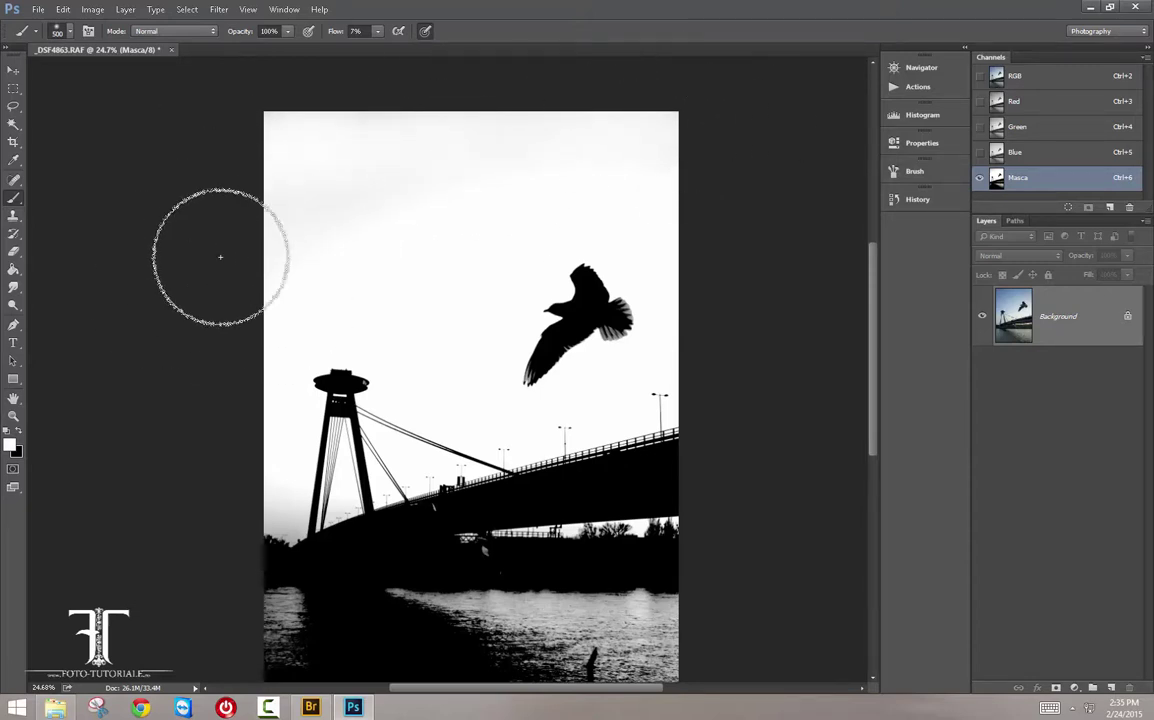
left_click(1038, 183, "ctrl")
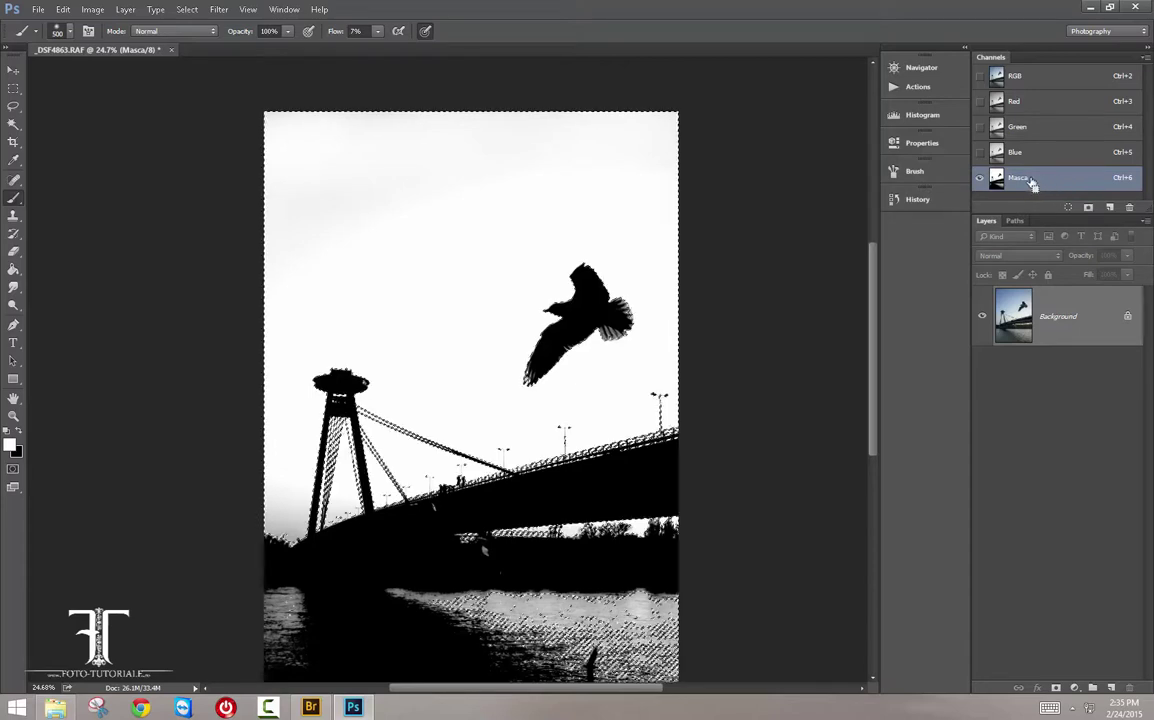
key("z")
left_click_drag(604, 453, 640, 493)
key("b")
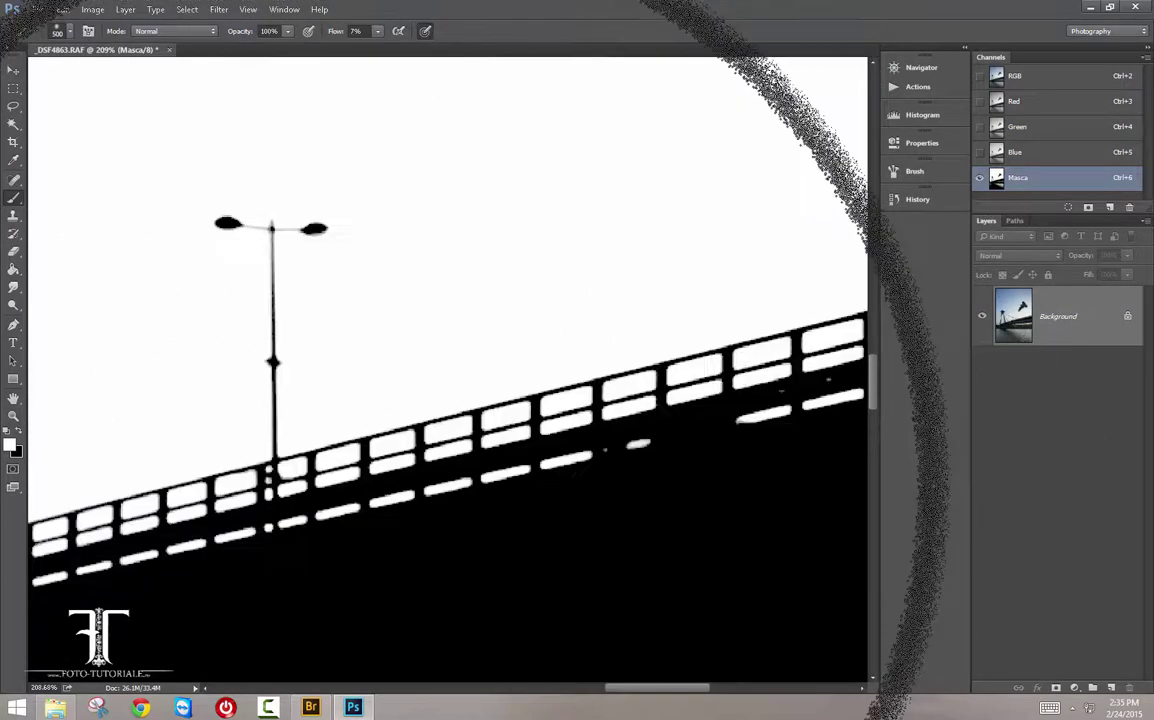
left_click_drag(376, 500, 405, 332)
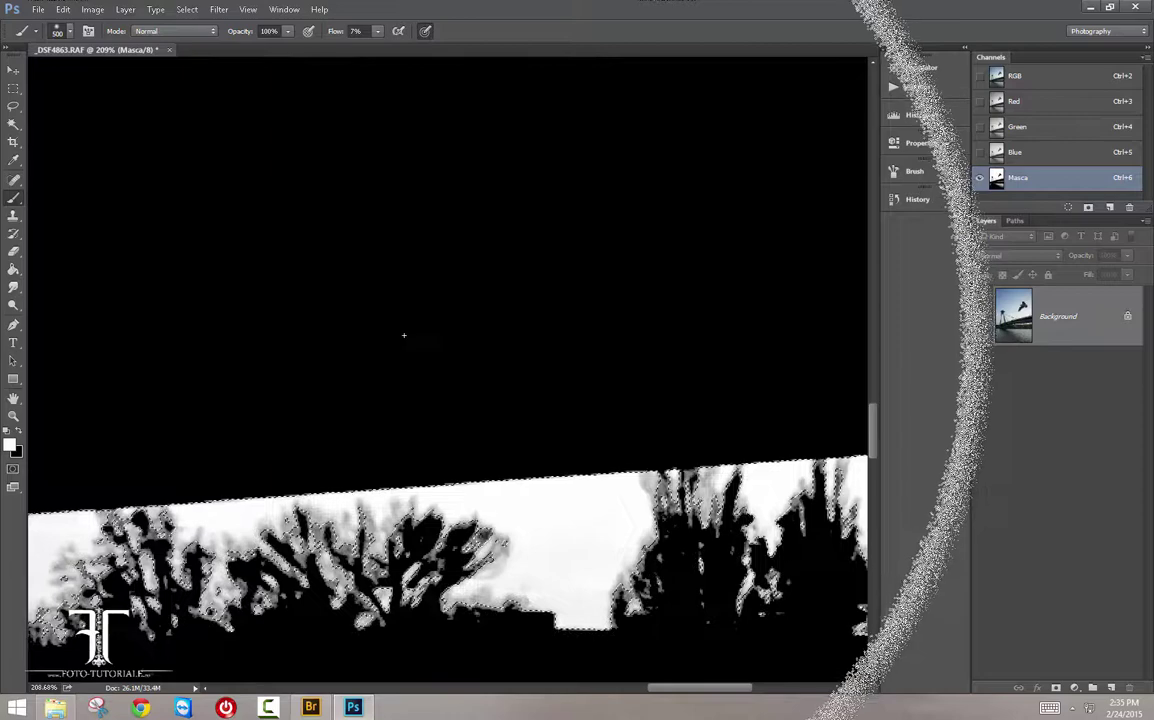
key("z")
left_click_drag(420, 335, 373, 296)
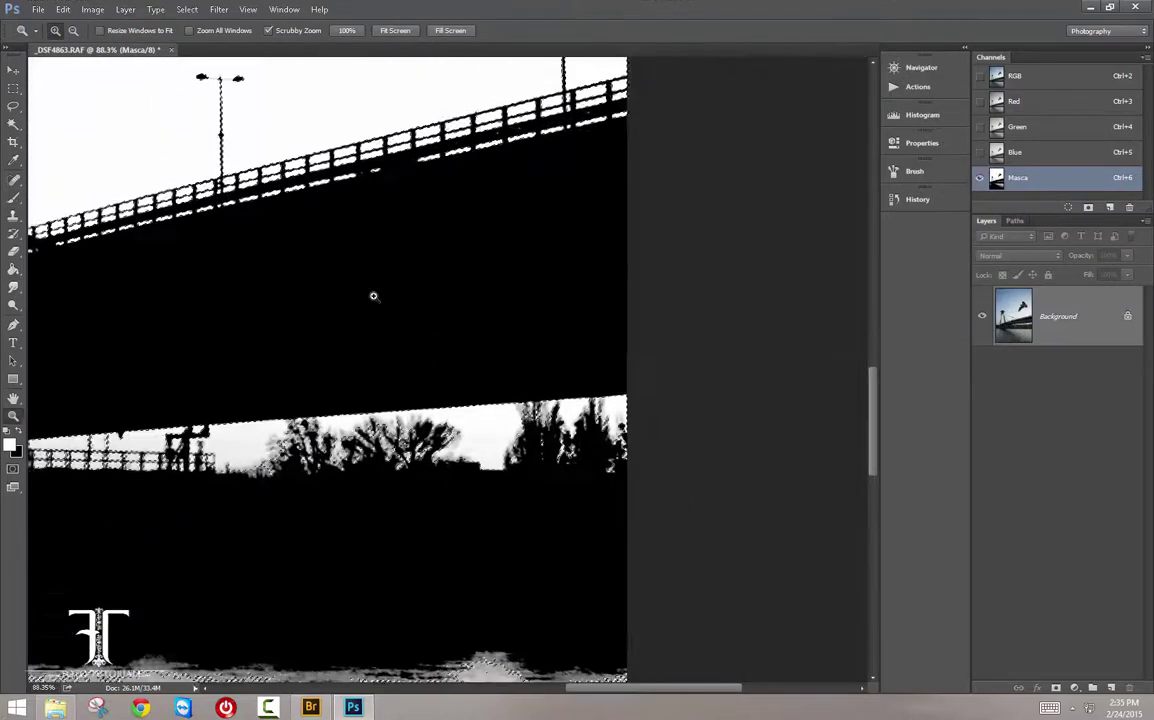
key("b")
mouse_move(237, 324)
left_mouse_down()
mouse_move(433, 417)
mouse_move(637, 395)
left_mouse_up()
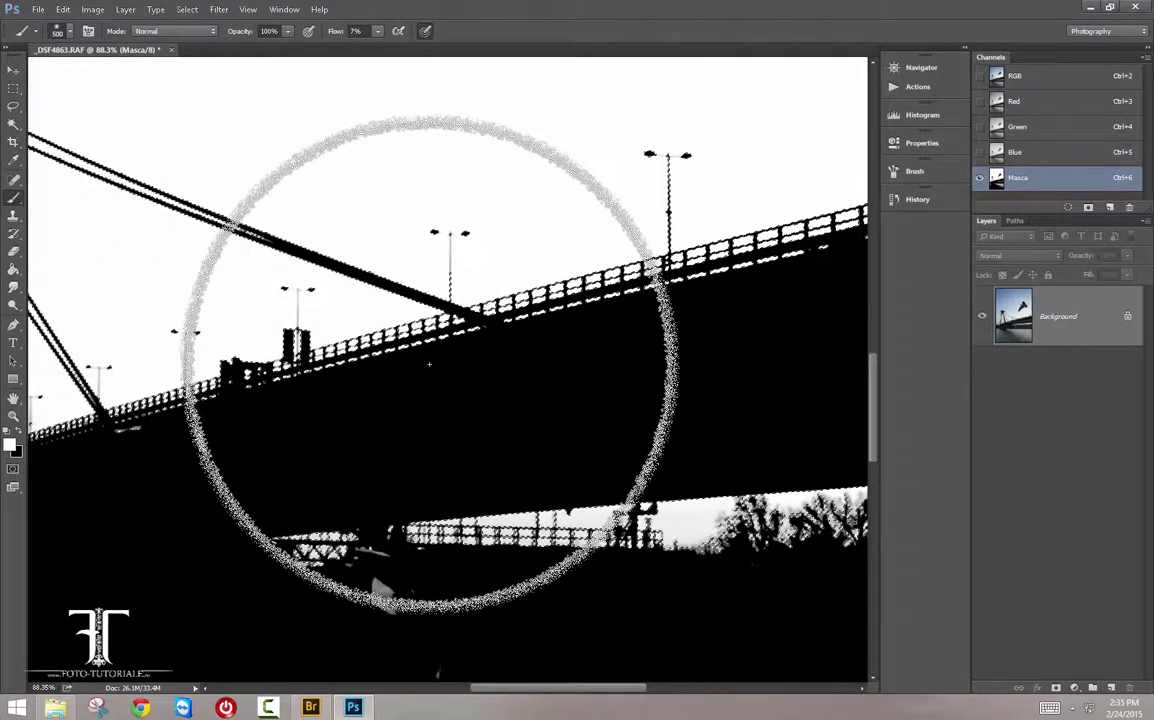
mouse_move(247, 366)
left_mouse_down()
mouse_move(497, 333)
mouse_move(520, 319)
left_mouse_up()
key("z")
key("b")
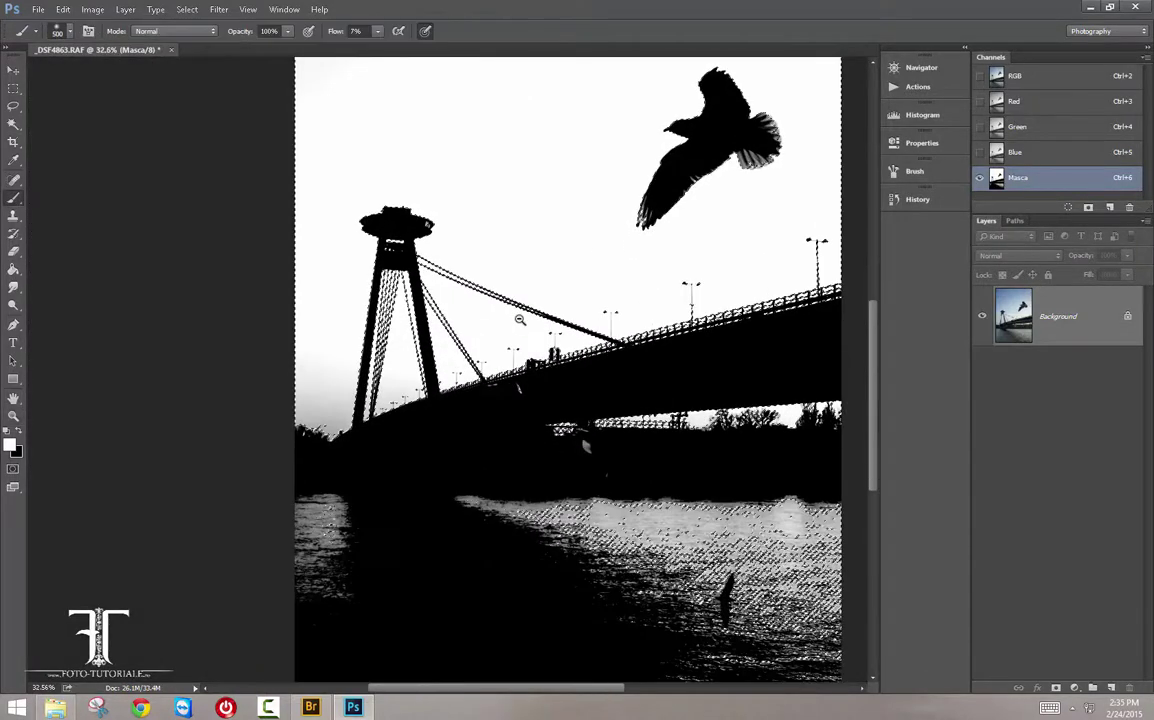
mouse_move(620, 380)
left_mouse_down()
mouse_move(591, 361)
mouse_move(700, 361)
left_mouse_up()
key("z")
key("b")
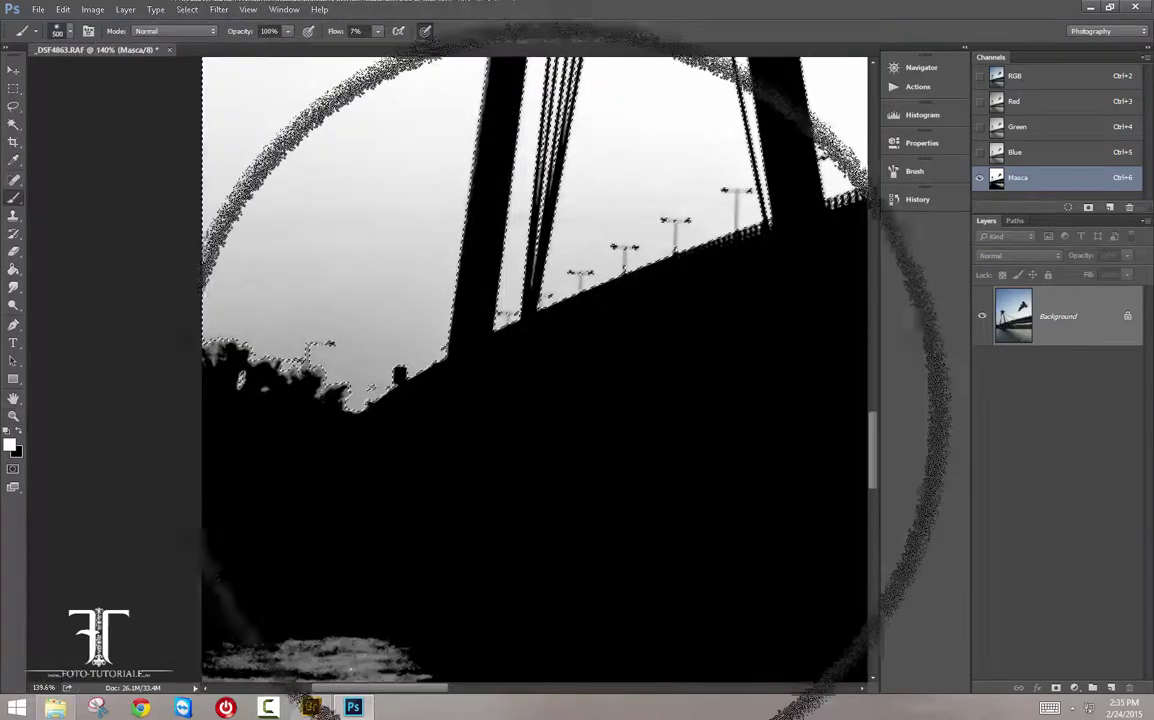
key("z")
mouse_move(616, 394)
left_mouse_down()
mouse_move(553, 371)
mouse_move(572, 368)
left_mouse_up()
key("b")
key("z")
key("b")
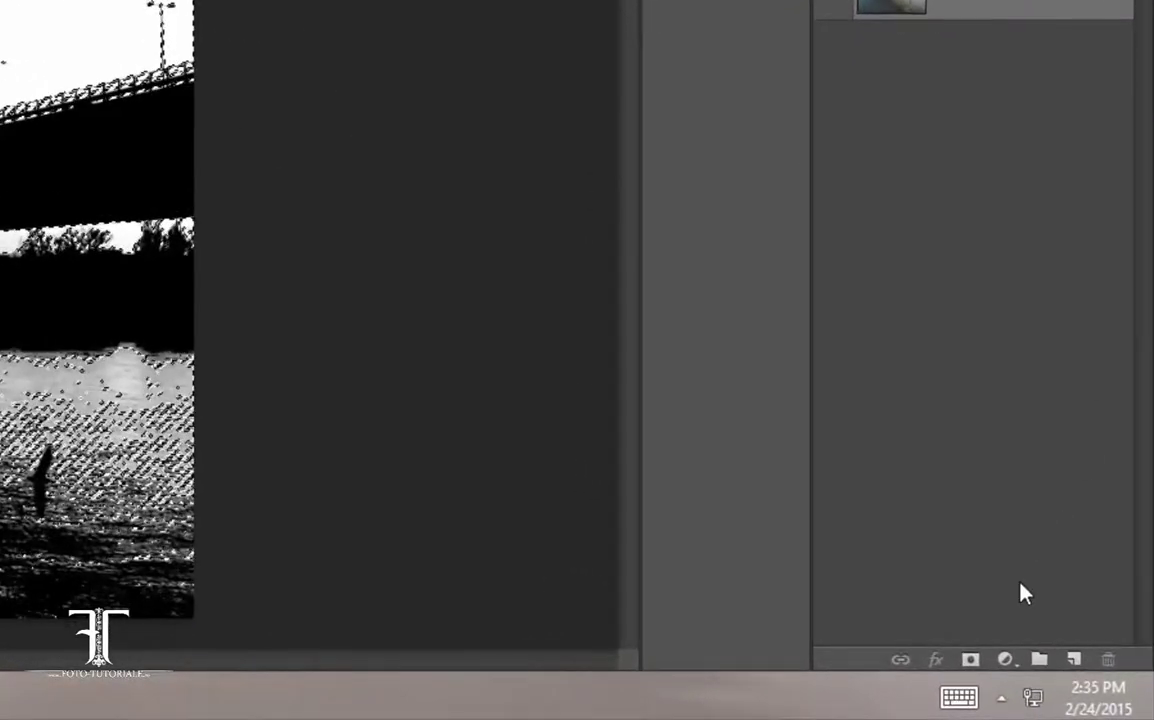
- Add a Color Balance layer masked by Masca and inspect its mask overlay and grayscale
left_click(1005, 660)
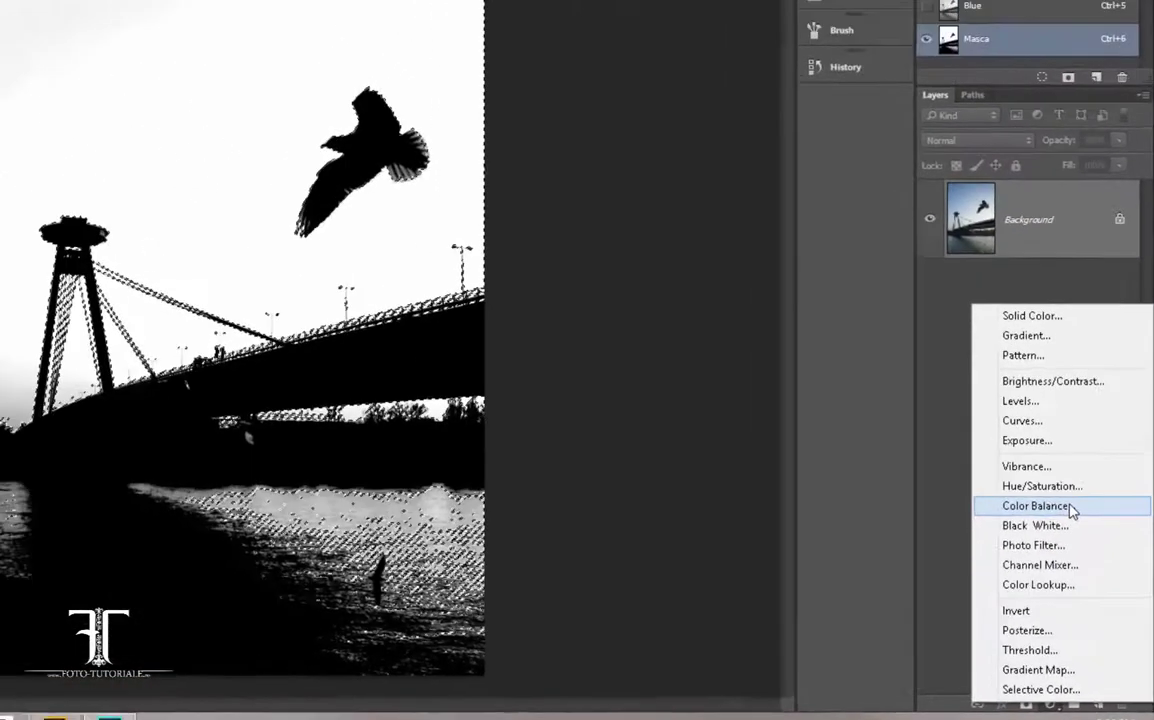
left_click(1066, 457)
key("backslash")
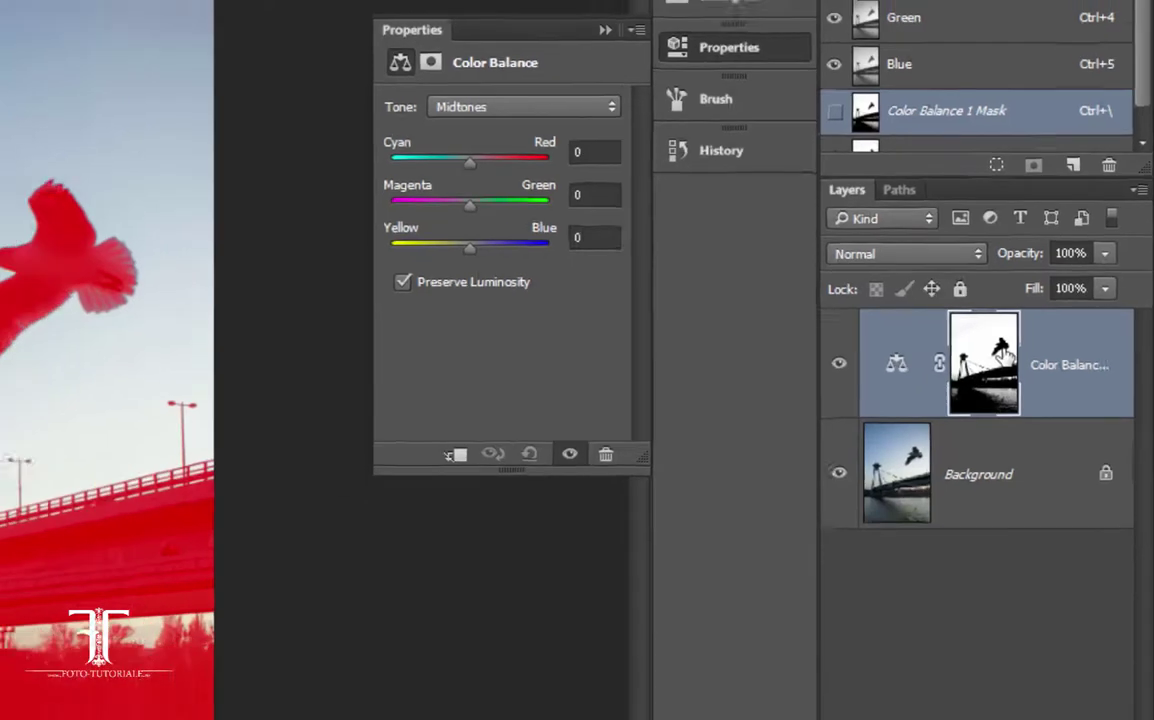
left_click(945, 377, "alt")
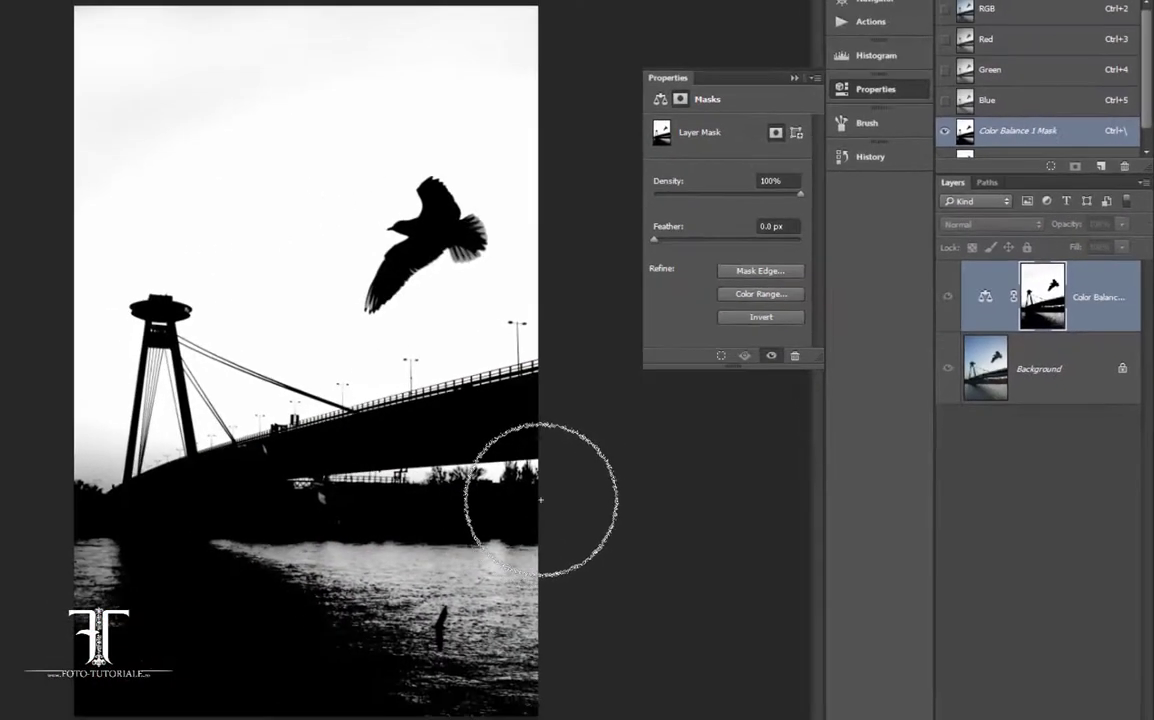
- Set the Color Balance midtones to +24, +16 and -3
left_click(985, 297)
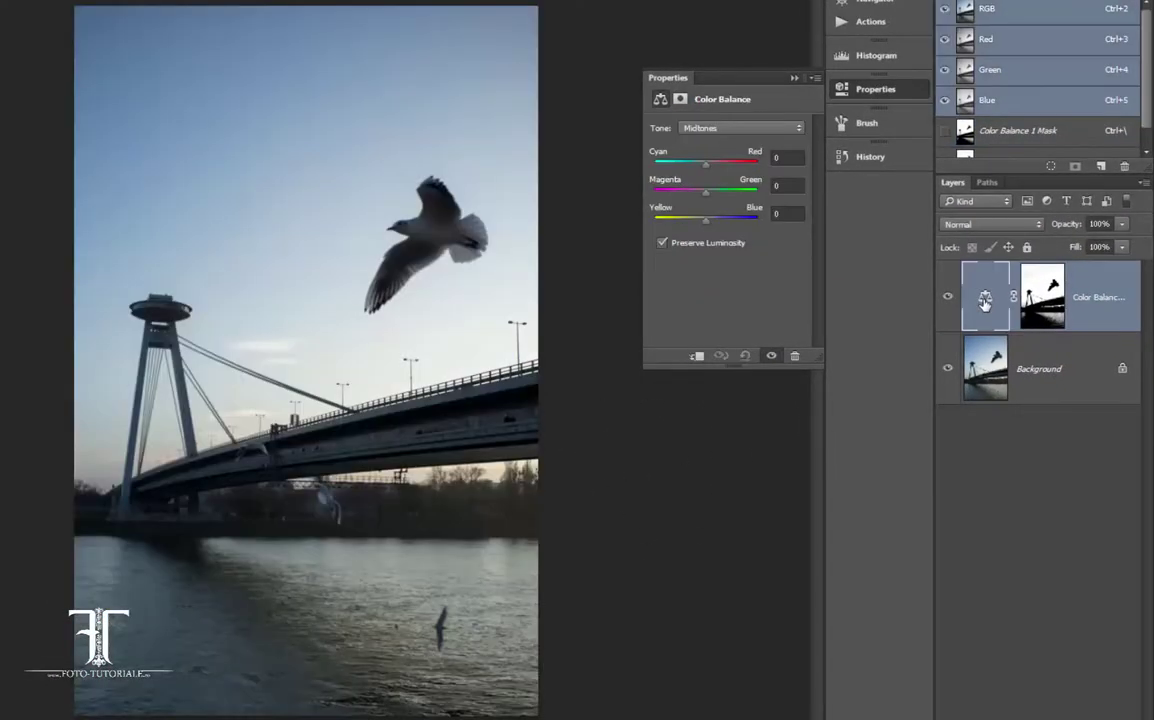
mouse_move(706, 163)
left_mouse_down()
mouse_move(791, 172)
mouse_move(618, 177)
mouse_move(818, 168)
left_mouse_up()
mouse_move(706, 200)
left_mouse_down()
mouse_move(750, 200)
mouse_move(672, 204)
left_mouse_up()
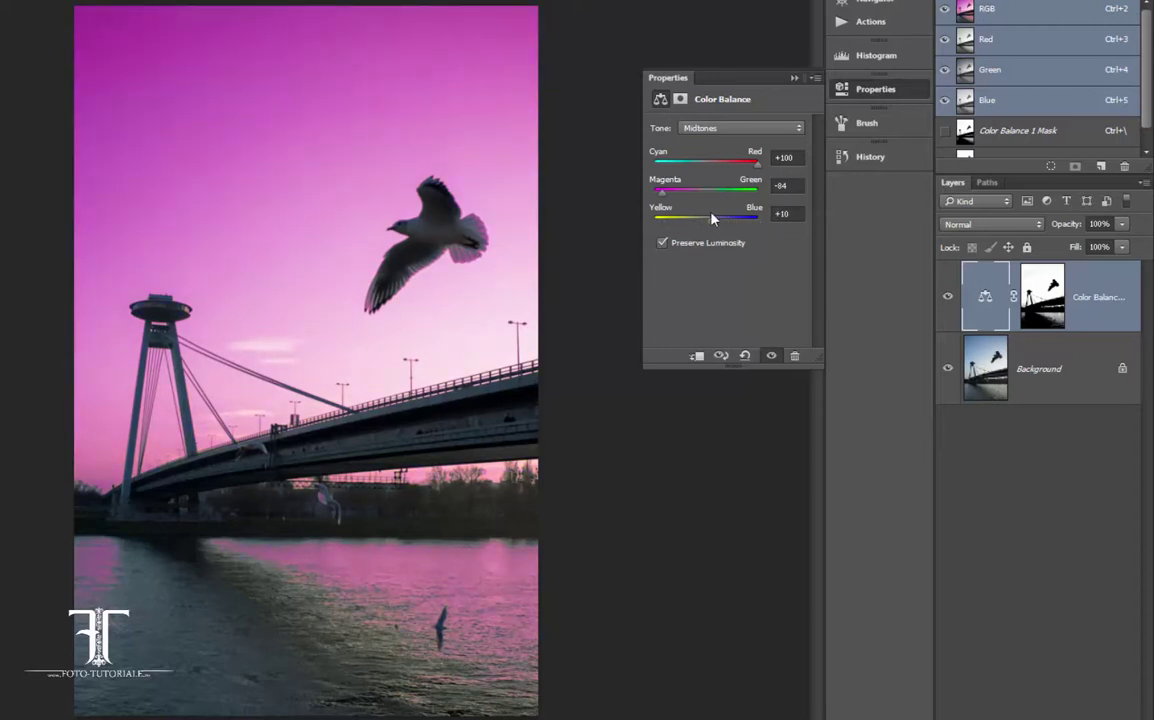
mouse_move(668, 198)
left_mouse_down()
mouse_move(713, 190)
mouse_move(665, 196)
mouse_move(716, 202)
mouse_move(718, 170)
mouse_move(706, 228)
left_mouse_up()
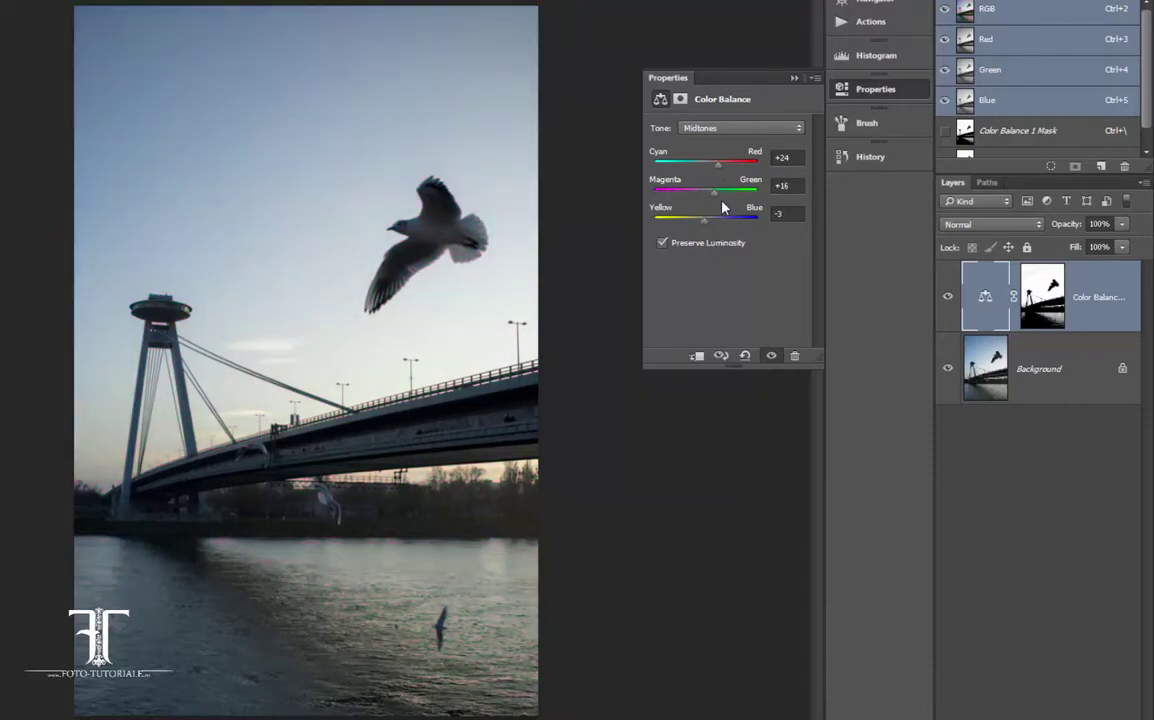
left_click_drag(722, 165, 742, 161)
- Set the Color Balance shadows to +27, 0 and -27
left_click(745, 128)
left_click(722, 142)
left_click_drag(711, 174, 720, 168)
left_click_drag(708, 218, 692, 222)
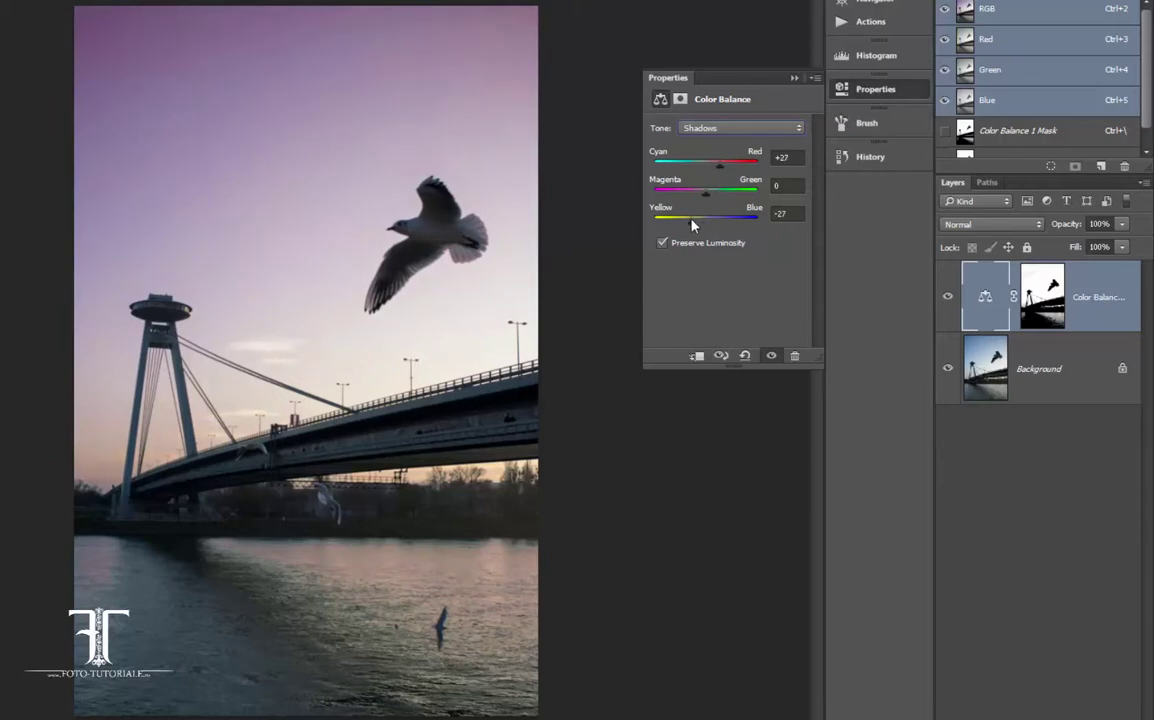
- Set the highlights to +16, -11 and -10 and close Properties
left_click(710, 130)
left_click(705, 161)
left_click_drag(703, 222, 700, 224)
mouse_move(706, 164)
left_mouse_down()
mouse_move(729, 167)
mouse_move(714, 167)
left_mouse_up()
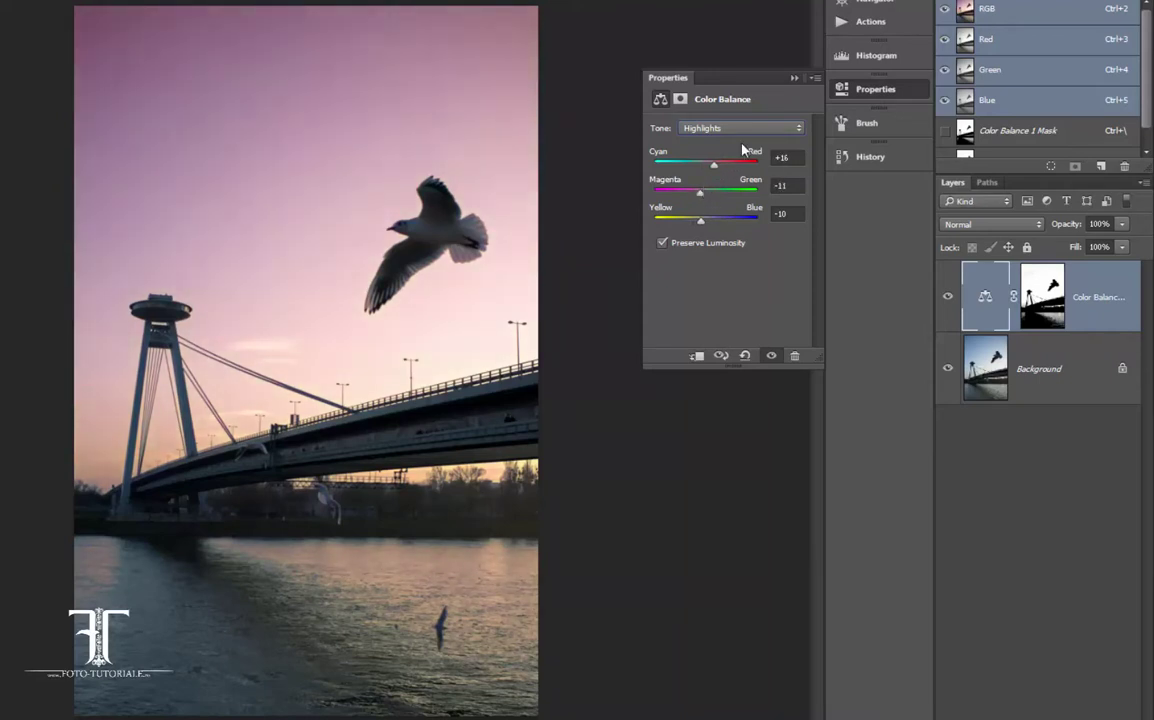
left_click(806, 84)
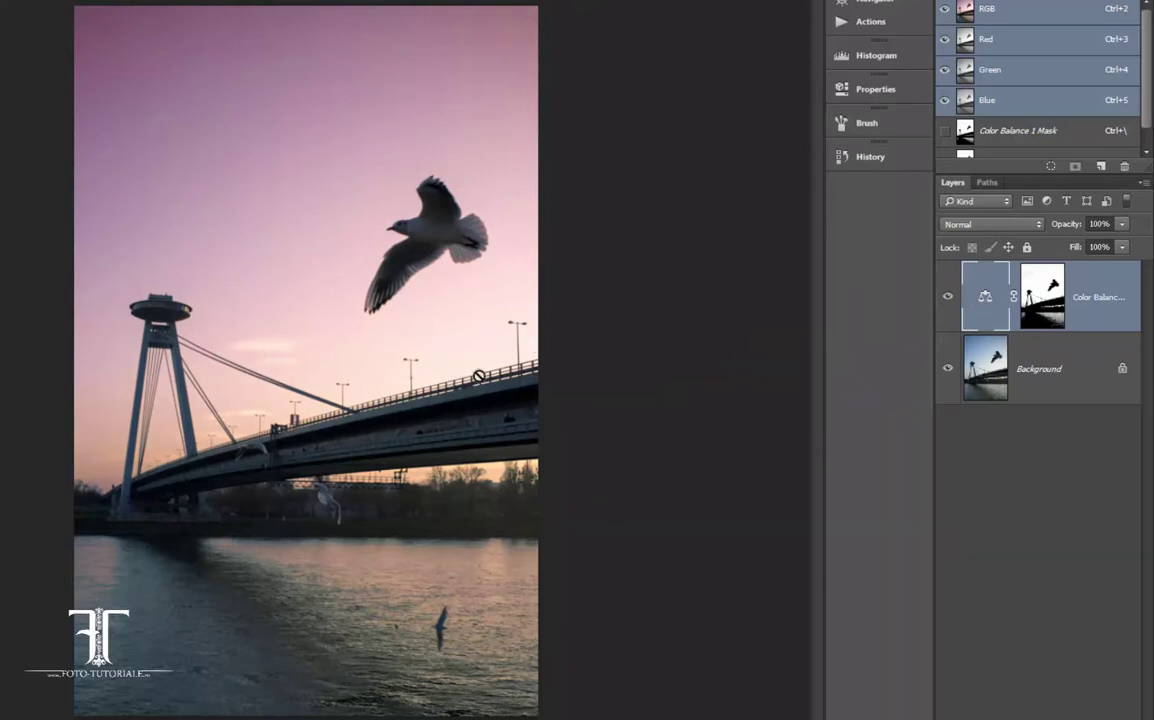
- Zoom in on the bridge railing to inspect the pink sunset tint
mouse_move(477, 383)
left_mouse_down()
mouse_move(572, 446)
mouse_move(517, 377)
left_mouse_up()
scroll(436, 569, "down", 2)
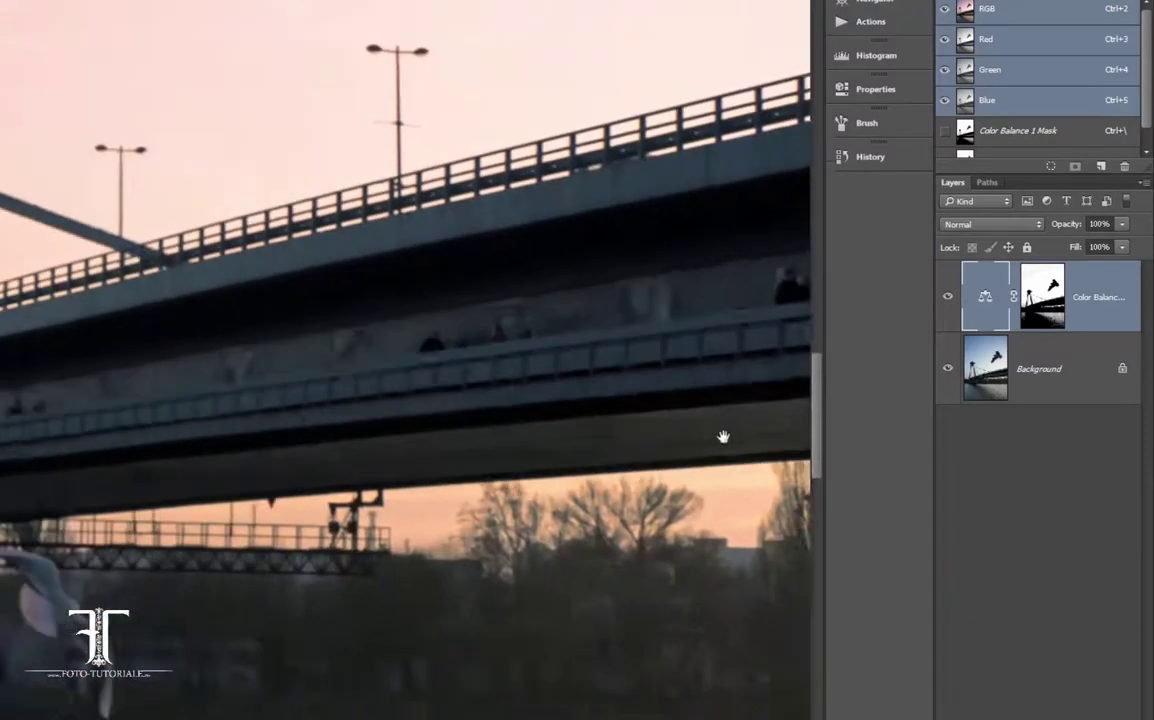
scroll(319, 482, "down", 2)
scroll(372, 492, "down", 1)
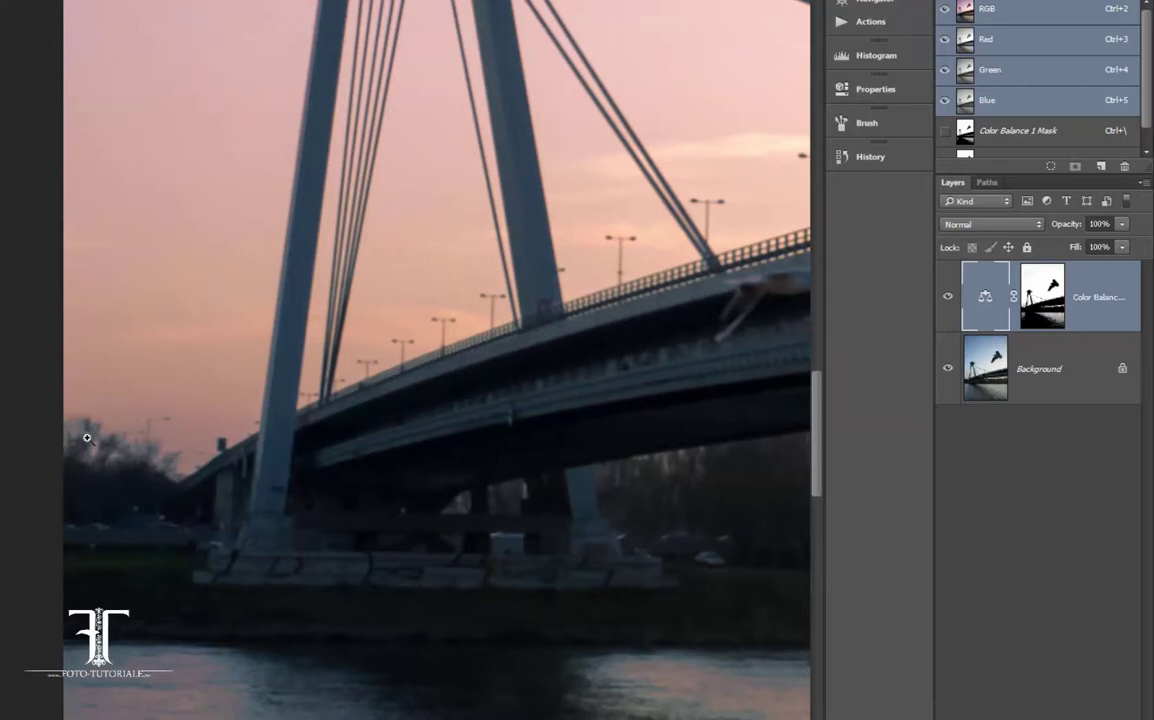
scroll(198, 450, "up", 2)
scroll(241, 403, "up", 1)
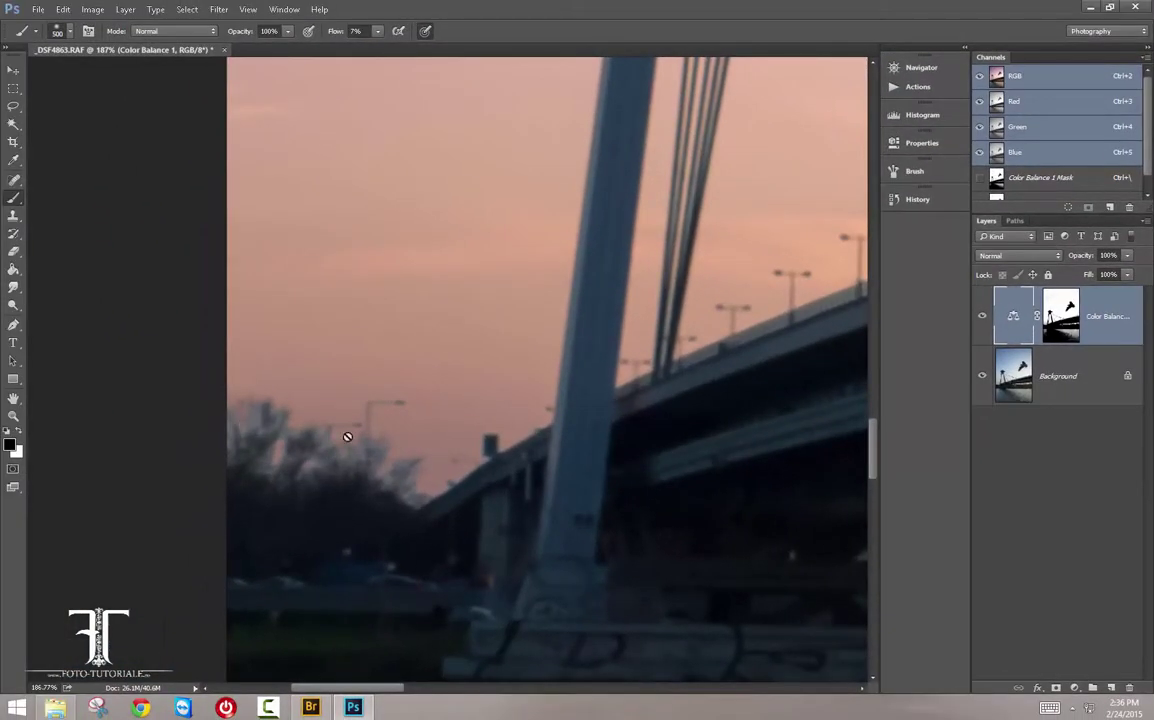
- Paint white at 3% flow on the Color Balance mask over the left tree edges
left_click(1060, 318)
key("x")
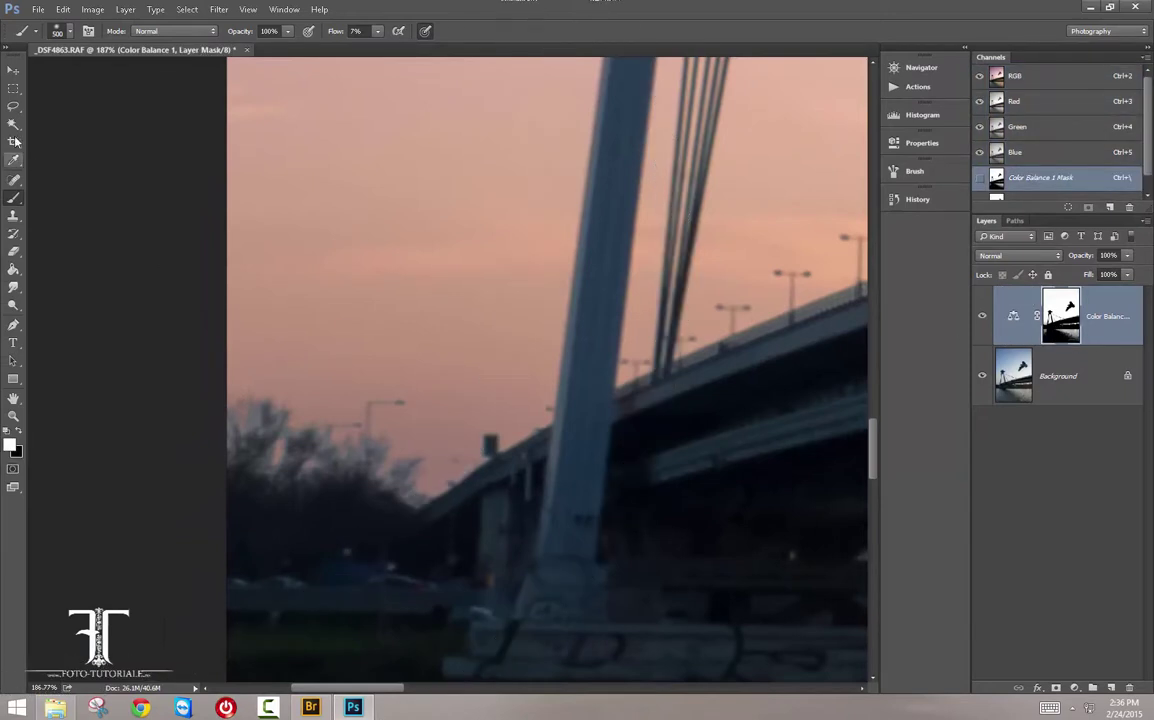
left_click(1068, 316, "alt")
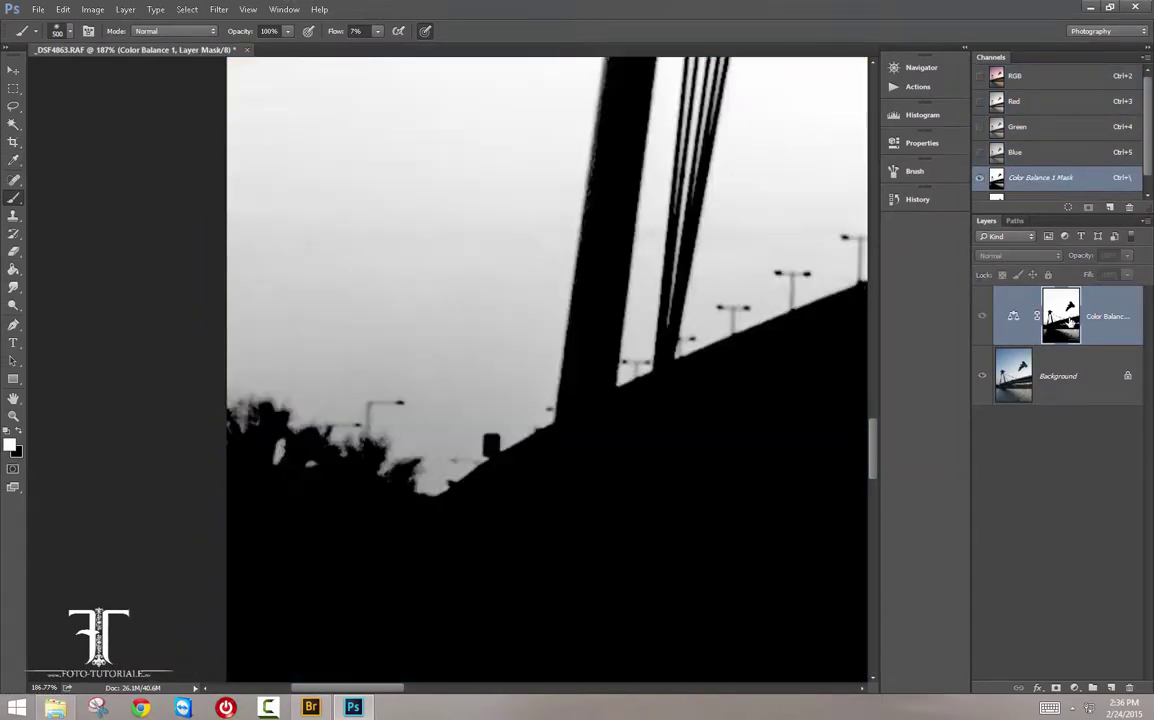
left_click(1050, 326, "alt")
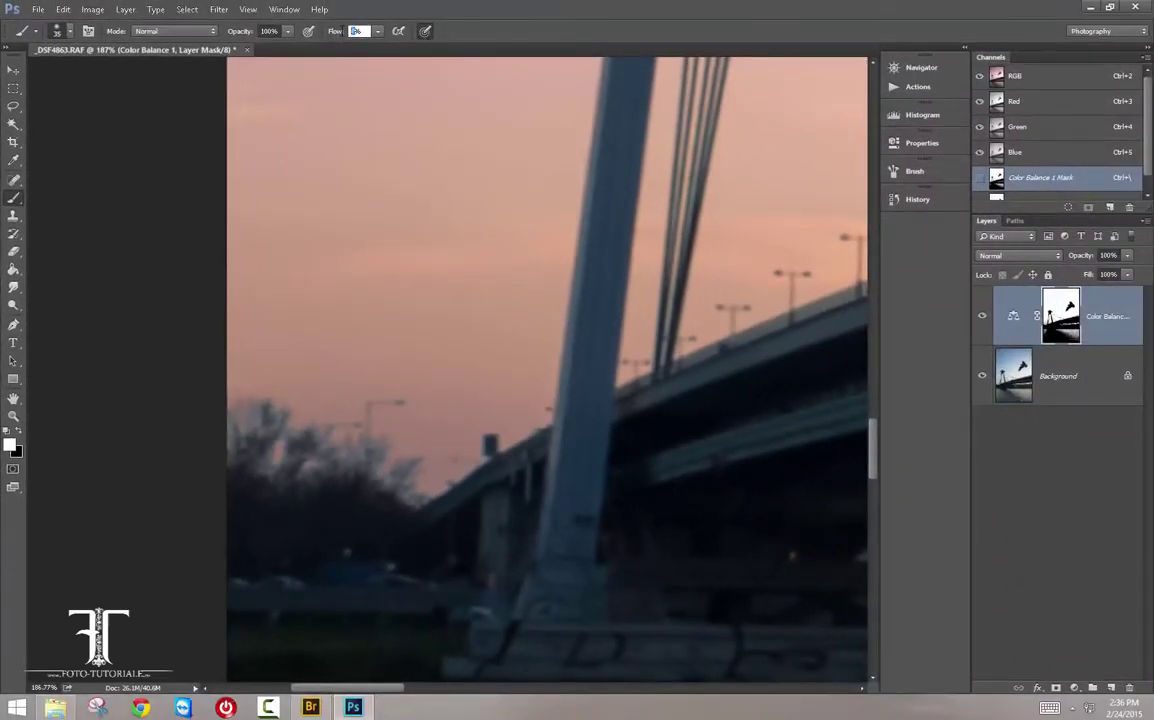
key("Return")
mouse_move(229, 418)
left_mouse_down()
mouse_move(288, 443)
mouse_move(268, 458)
mouse_move(291, 405)
mouse_move(270, 412)
mouse_move(270, 425)
mouse_move(240, 433)
mouse_move(241, 421)
mouse_move(304, 412)
mouse_move(327, 446)
mouse_move(330, 417)
mouse_move(366, 428)
mouse_move(296, 381)
mouse_move(353, 404)
mouse_move(420, 463)
mouse_move(415, 427)
mouse_move(392, 443)
mouse_move(338, 437)
mouse_move(314, 420)
mouse_move(281, 340)
mouse_move(405, 445)
mouse_move(232, 438)
mouse_move(335, 430)
mouse_move(404, 472)
mouse_move(332, 301)
mouse_move(263, 343)
mouse_move(422, 381)
mouse_move(486, 376)
left_mouse_up()
key("bracketright")
key("bracketright")
key("bracketright")
key("bracketright")
key("bracketright")
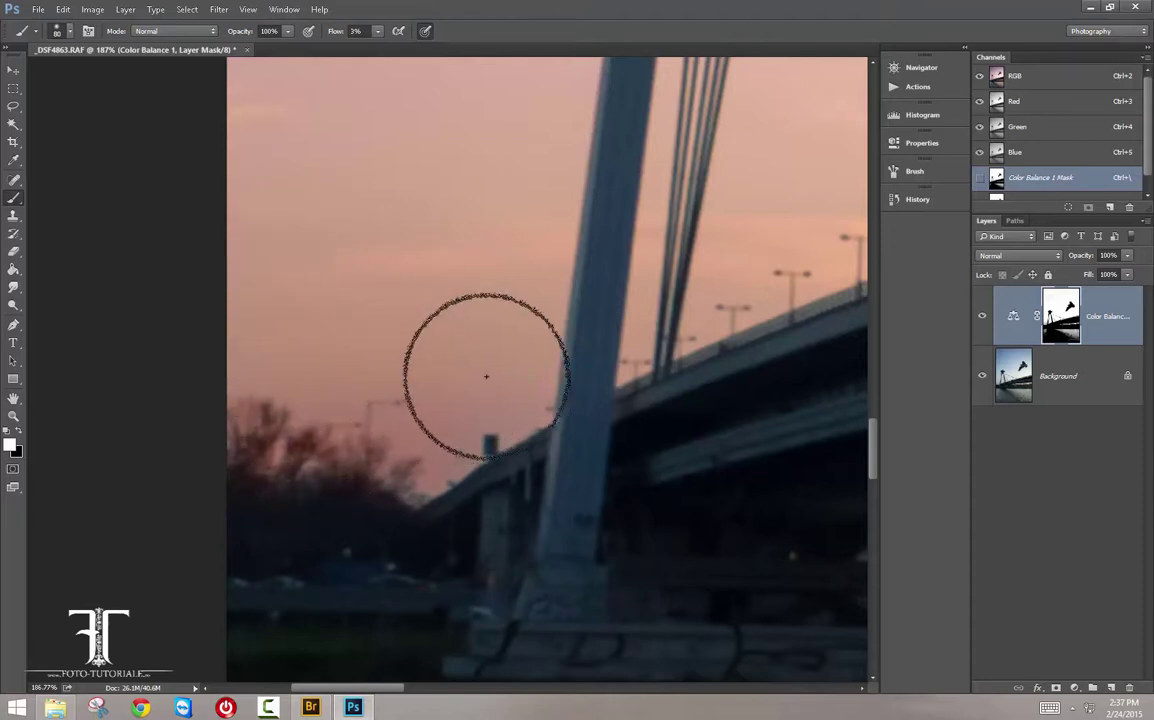
key("z")
mouse_move(360, 312)
left_mouse_down()
mouse_move(298, 312)
mouse_move(274, 289)
mouse_move(283, 286)
left_mouse_up()
key("b")
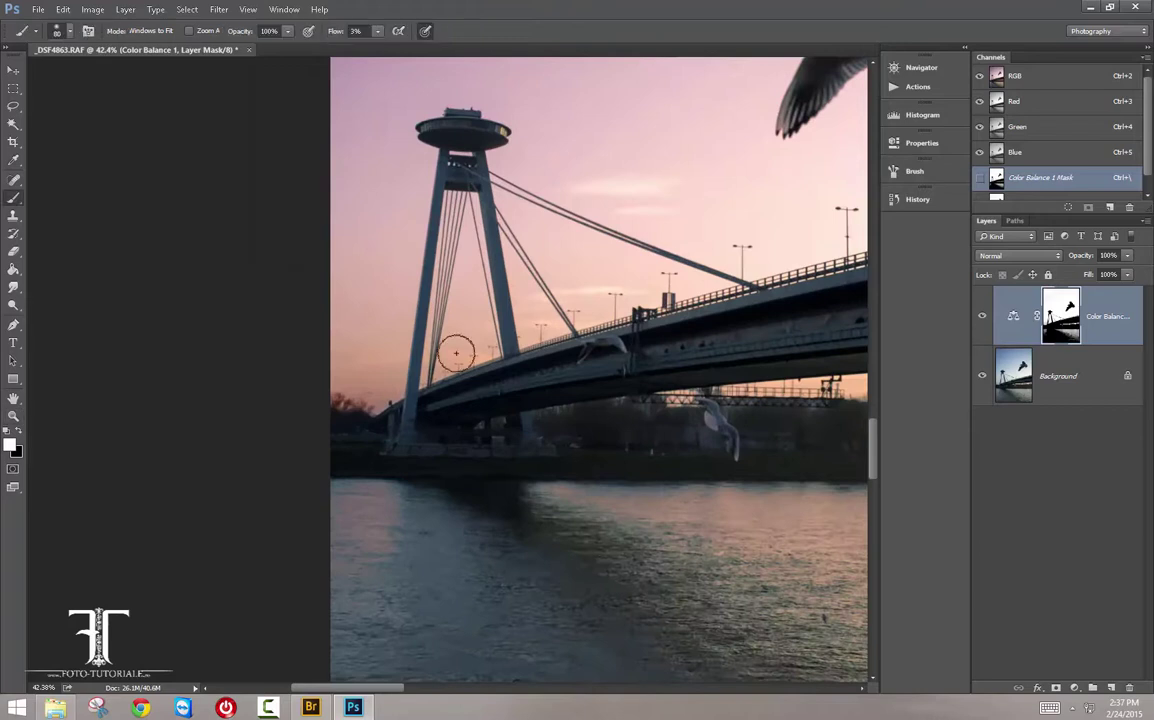
scroll(455, 399, "right", 5)
left_click_drag(675, 417, 690, 432)
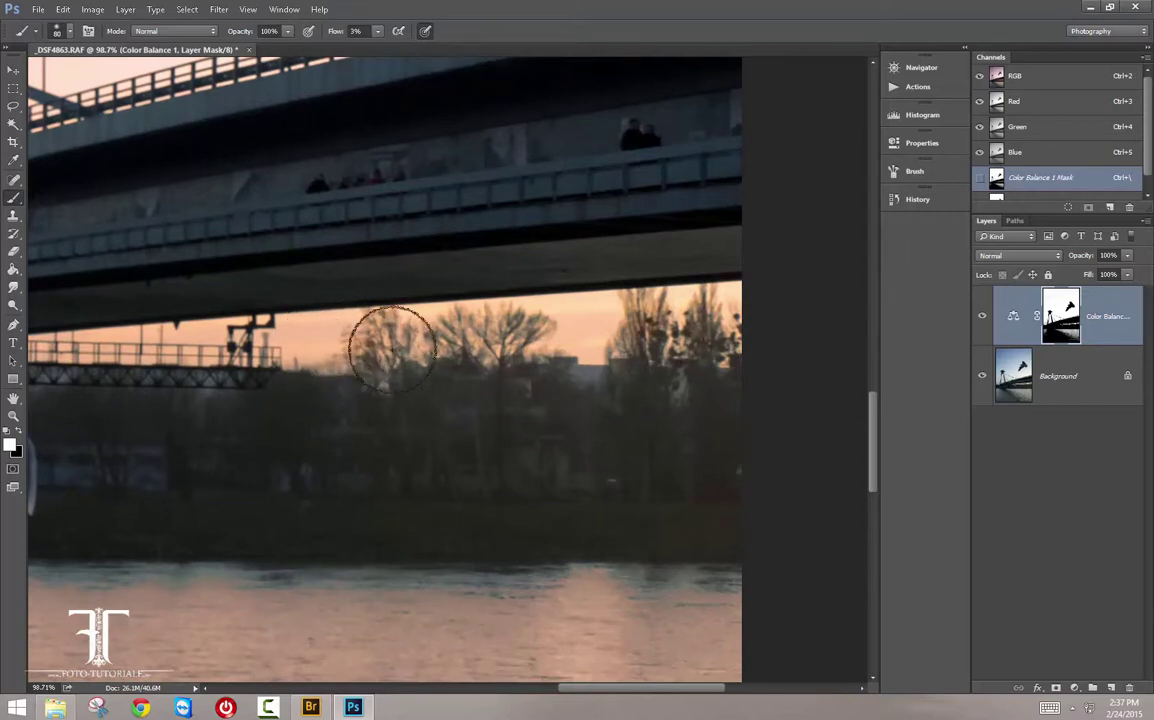
key("z")
left_click_drag(474, 389, 382, 344)
key("b")
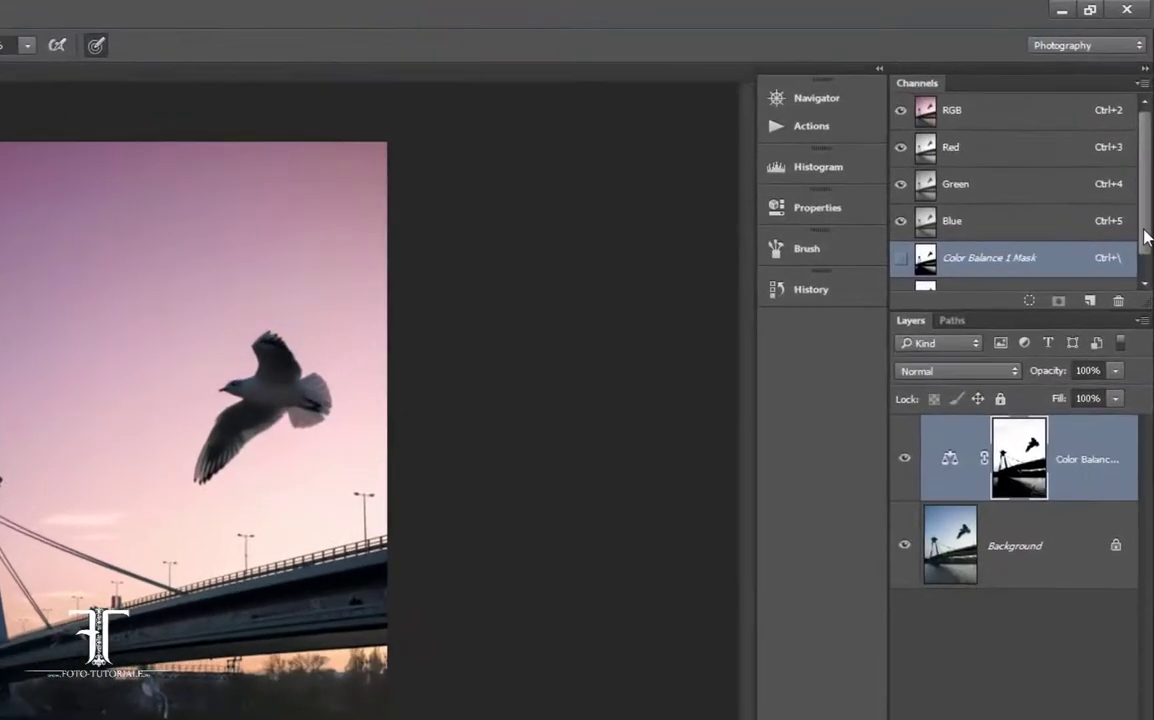
- Load the Masca channel as a selection and invert it to cover the bridge, gull and water
scroll(1060, 185, "down", 1)
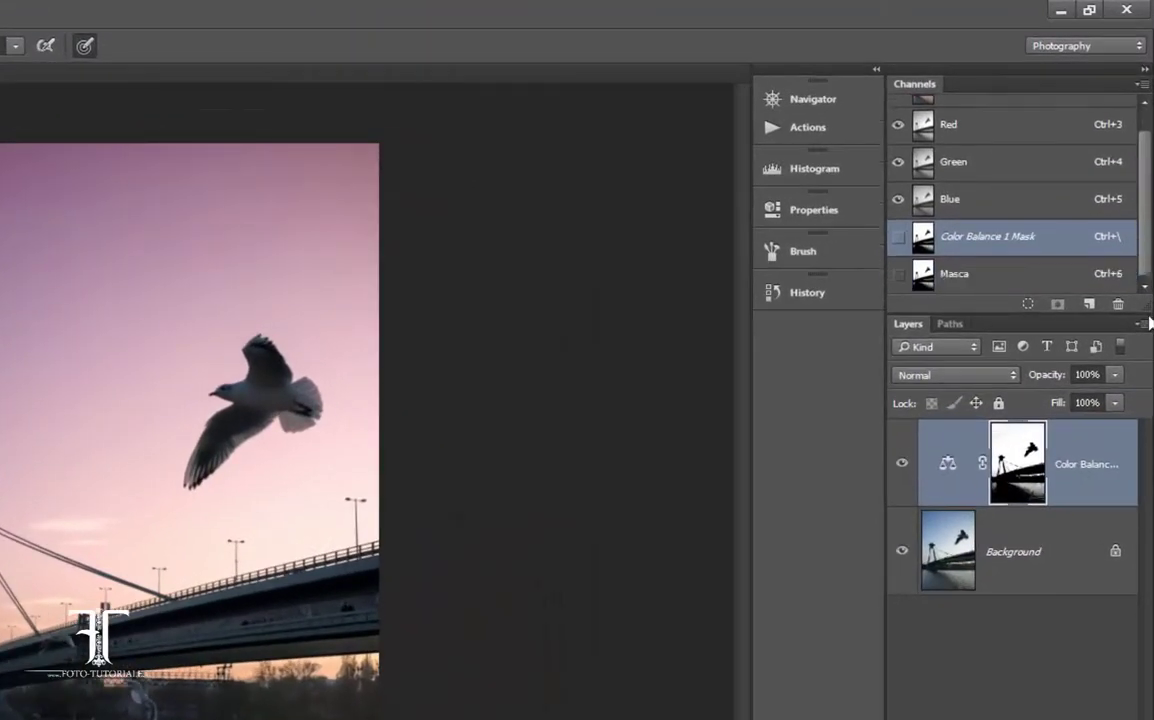
left_click(1024, 276)
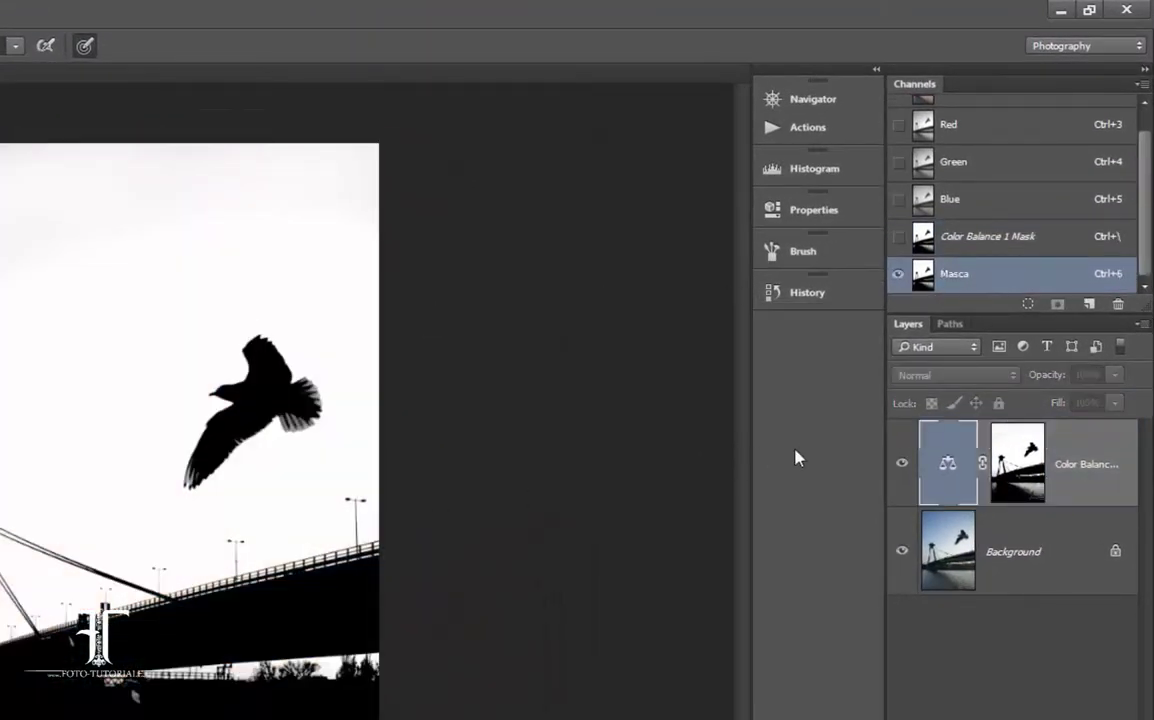
left_click(978, 287, "ctrl")
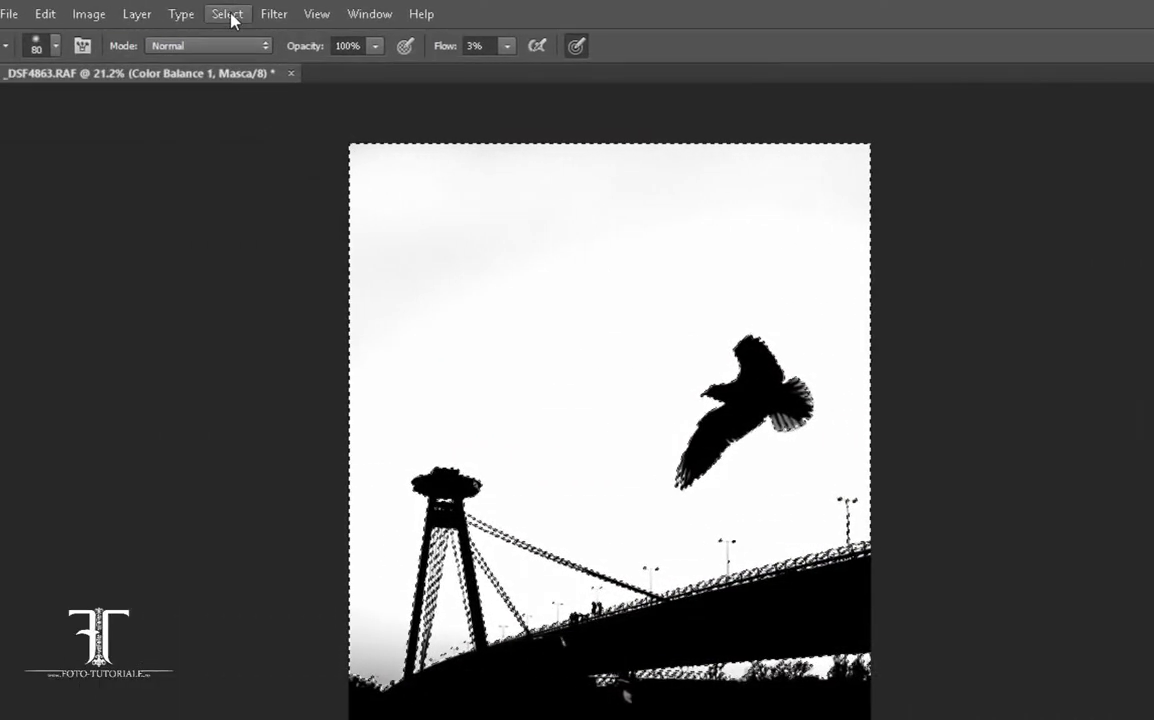
left_click(229, 14)
left_click(264, 96)
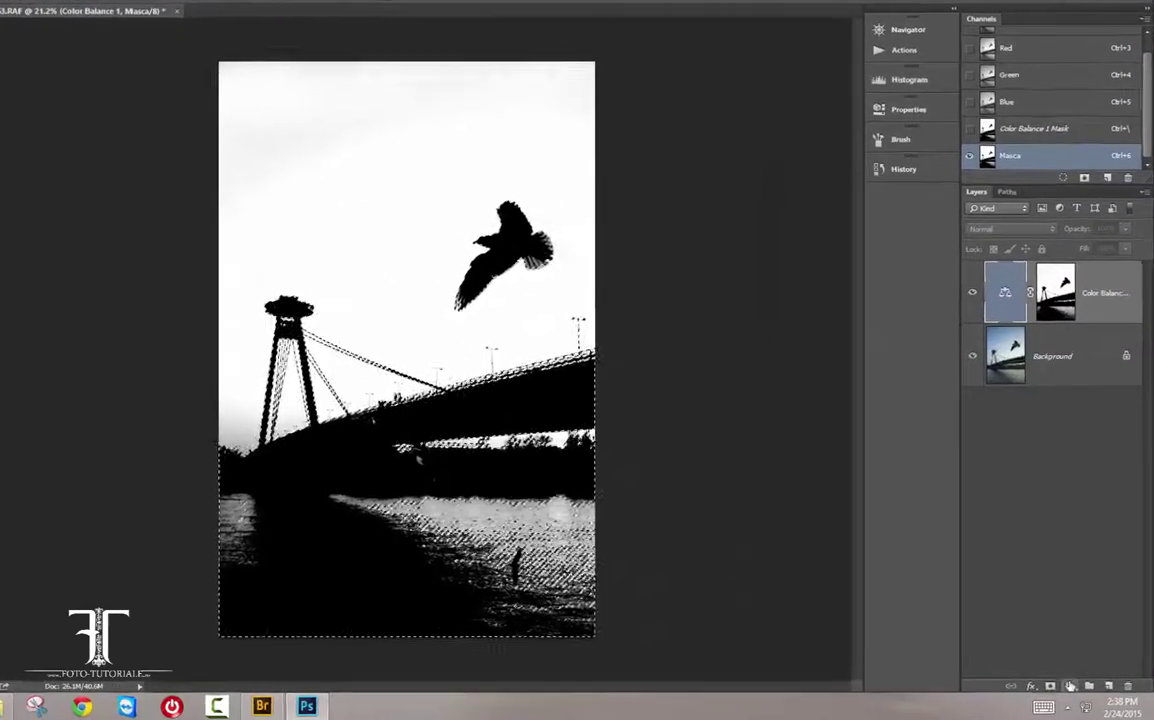
left_click(1074, 688)
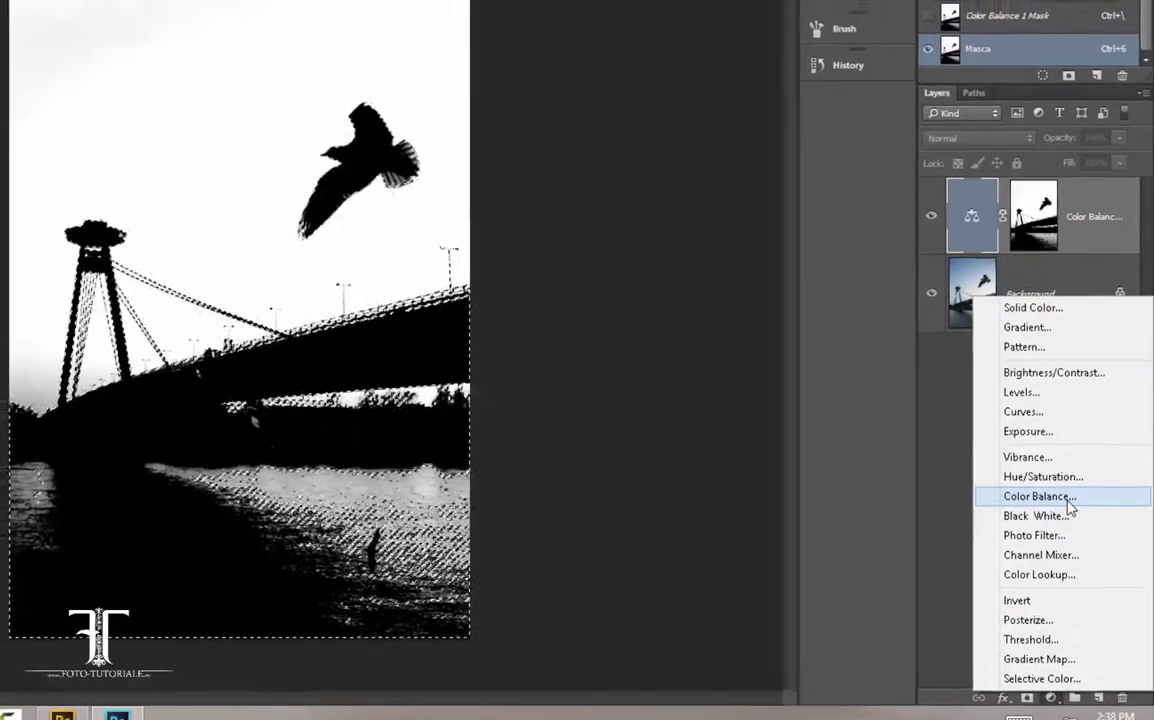
- Add a Color Balance 2 layer from the selection and view its mask
left_click(1060, 467)
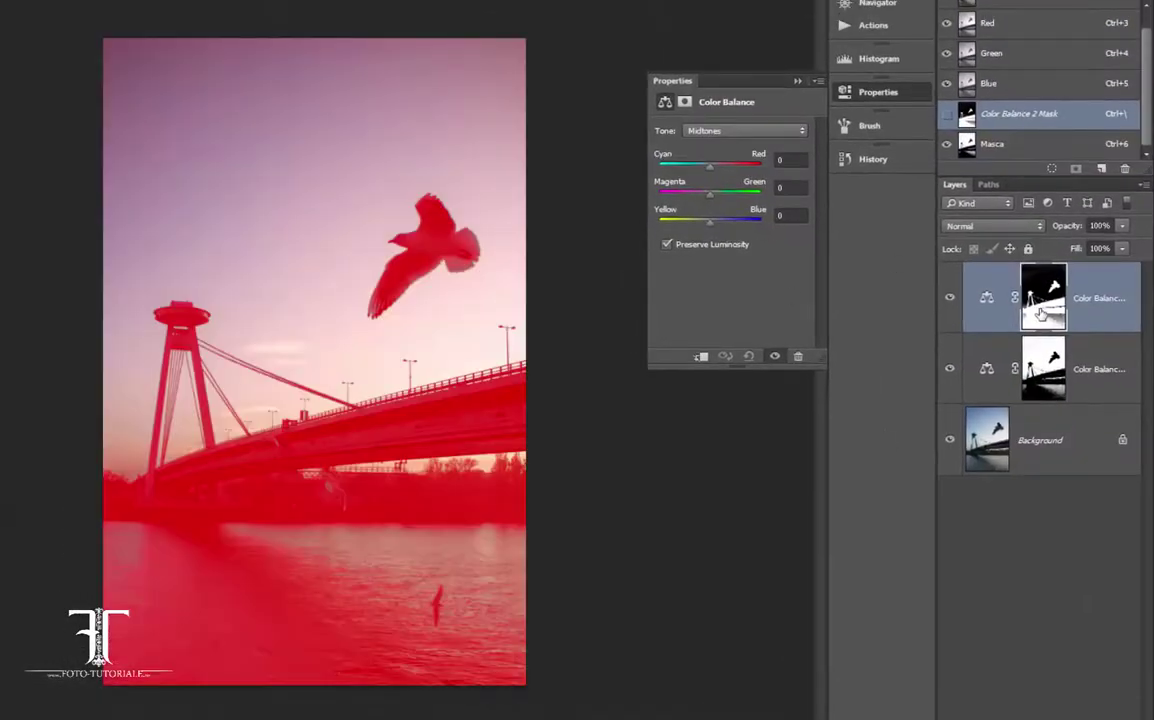
left_click(1040, 313)
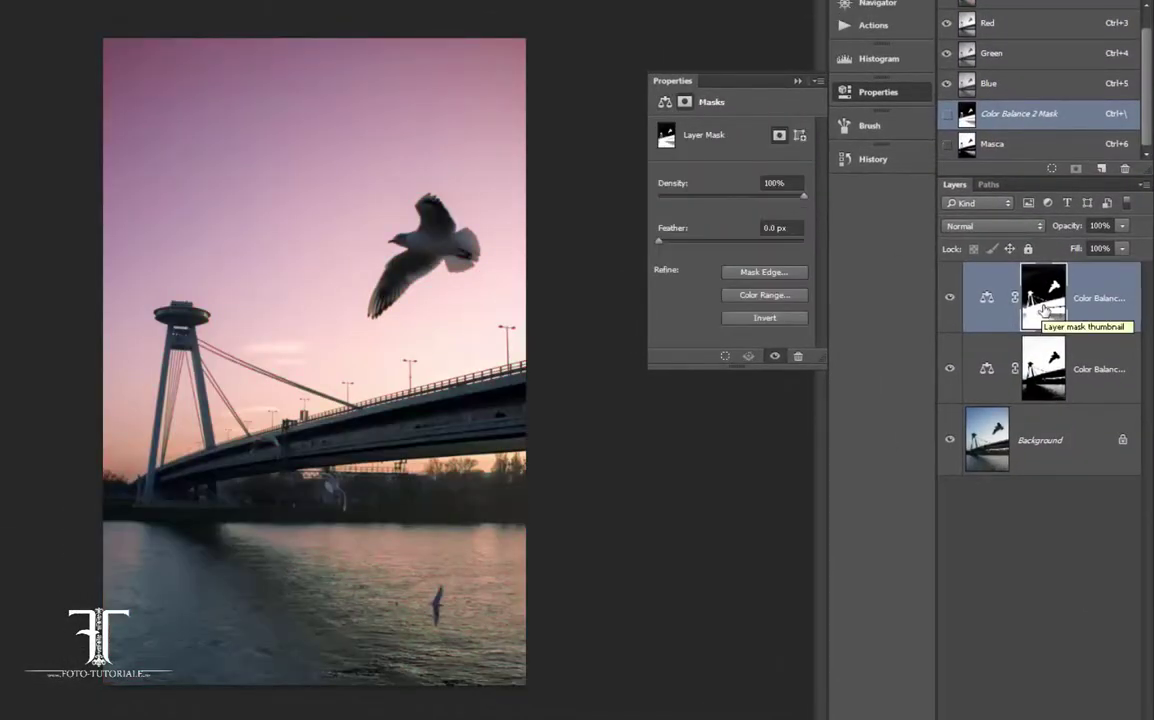
left_click(1046, 307, "alt")
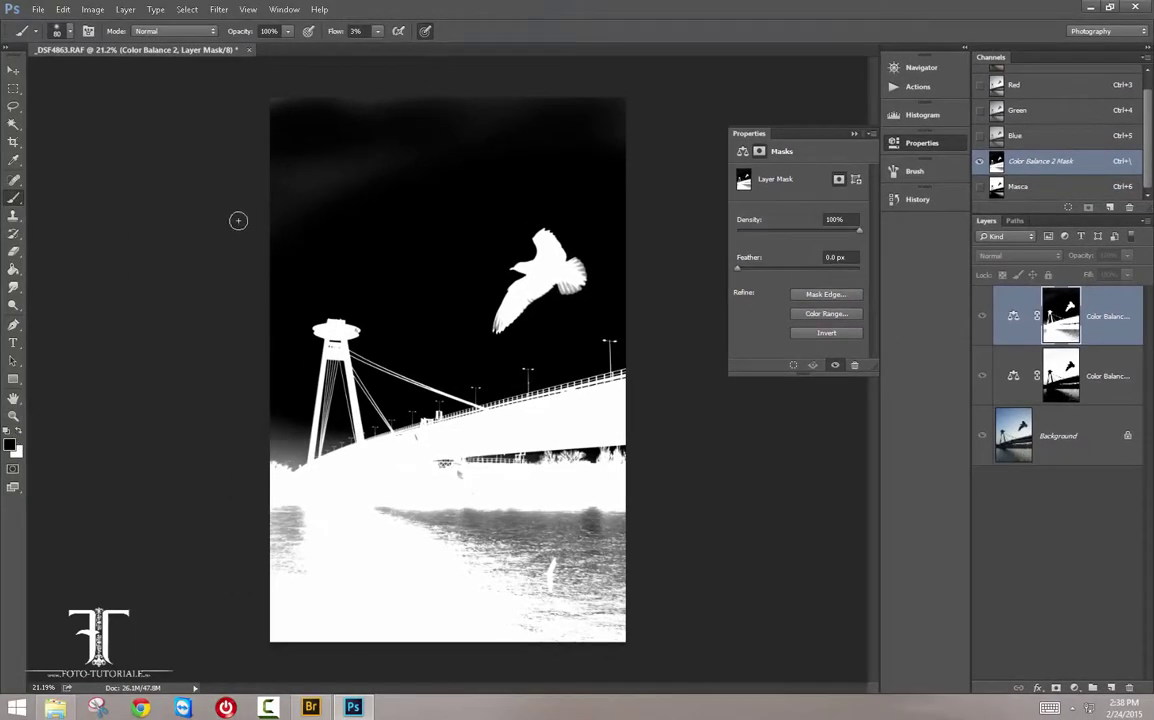
- Paint the mask's grey top edge black with a 600 px brush at 100% flow
key("bracketright")
key("bracketright")
key("bracketright")
key("bracketright")
key("bracketright")
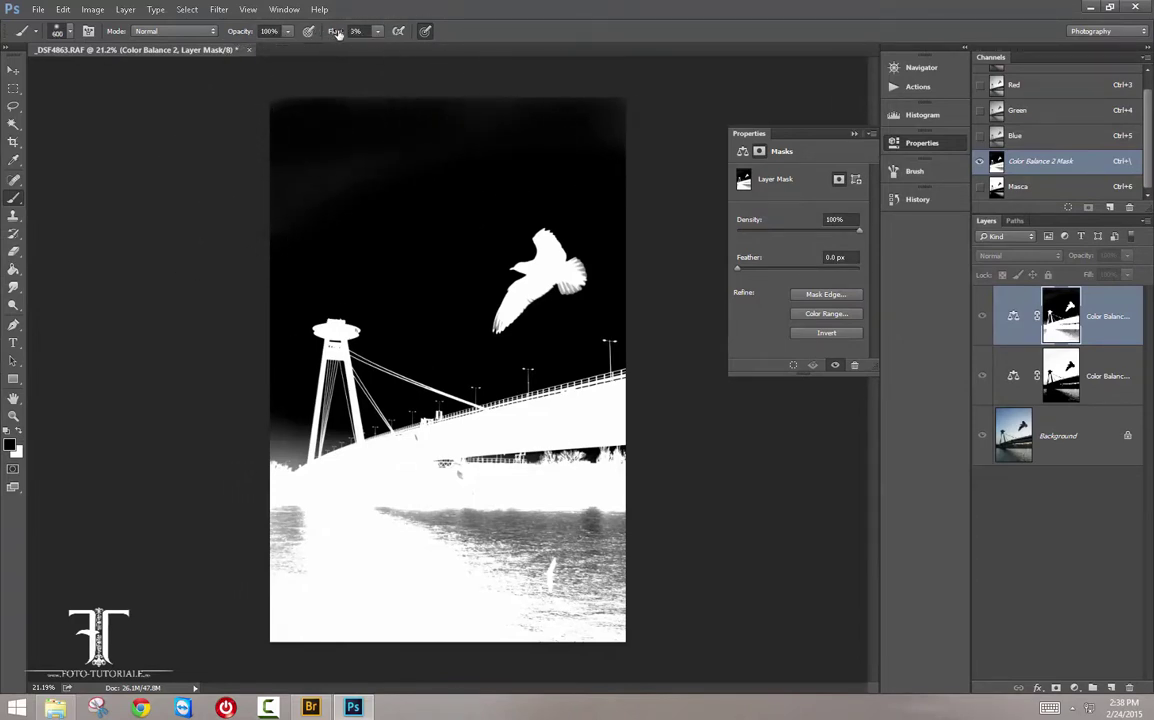
key("shift+0")
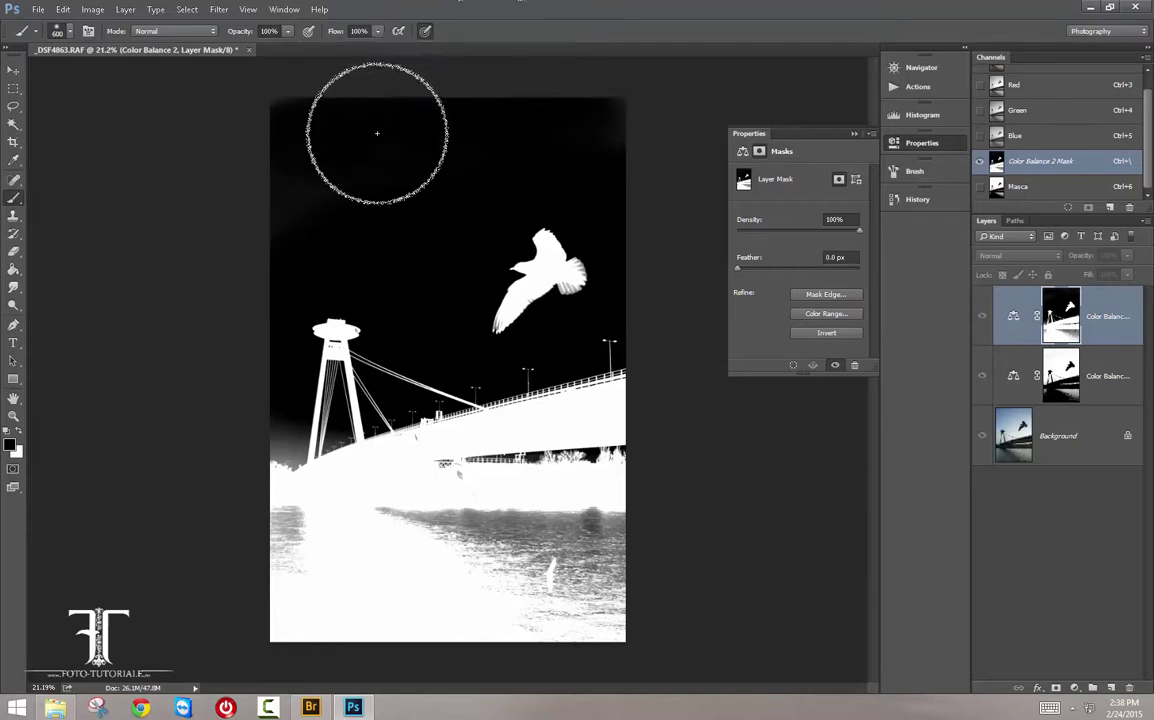
mouse_move(229, 190)
left_mouse_down()
mouse_move(549, 108)
mouse_move(598, 116)
mouse_move(474, 118)
left_mouse_up()
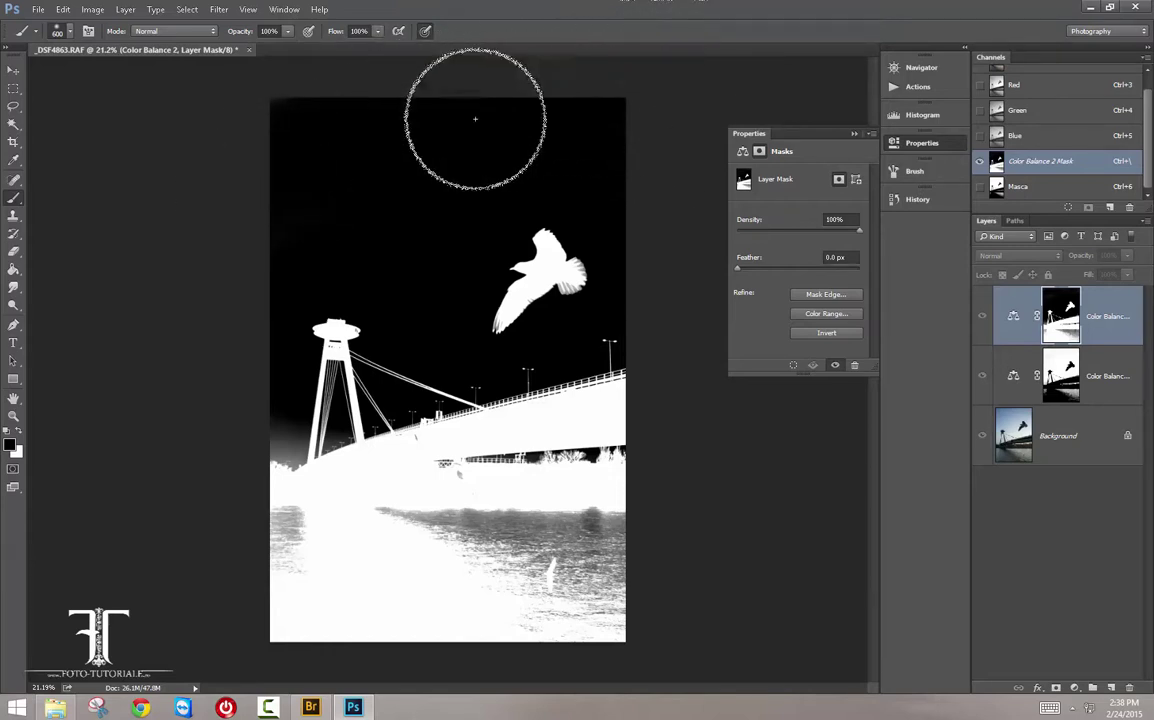
left_click(1013, 316)
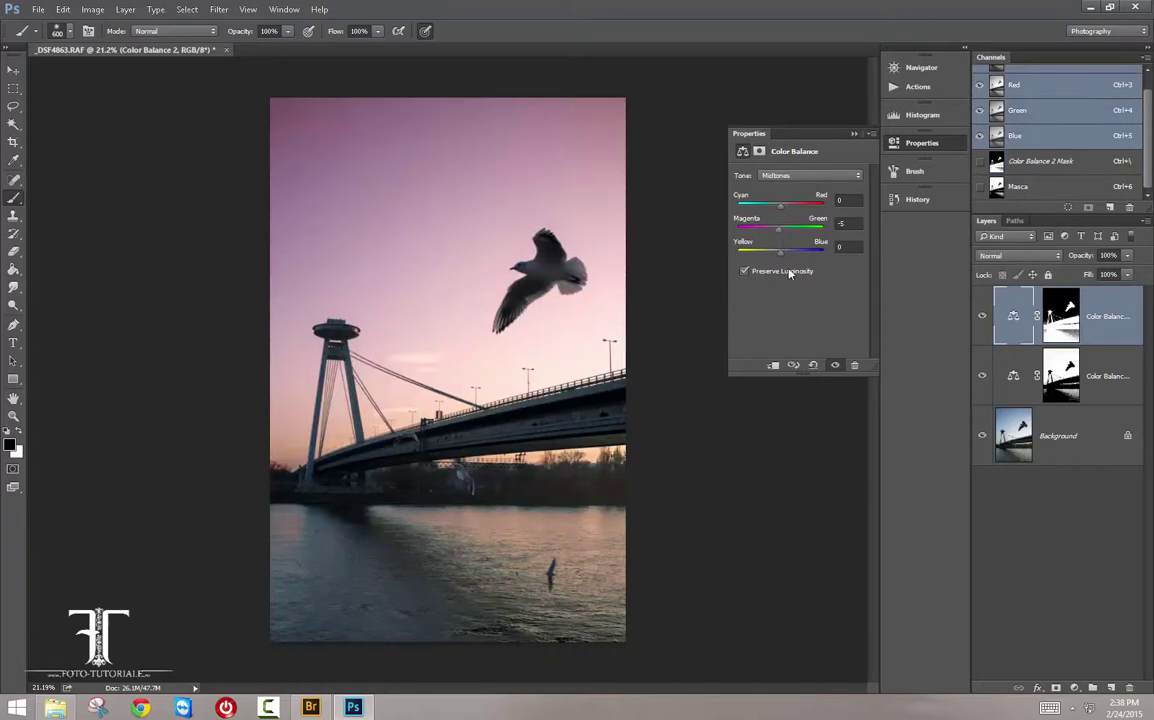
- Set Color Balance 2 midtones to Yellow-Blue +11, Cyan-Red +3, and highlights Yellow-Blue to +29
mouse_move(790, 259)
left_mouse_down()
mouse_move(773, 236)
mouse_move(781, 259)
left_mouse_up()
left_click_drag(781, 208, 786, 213)
left_click(802, 175)
mouse_move(780, 253)
left_mouse_down()
mouse_move(794, 258)
mouse_move(770, 233)
left_mouse_up()
left_click(1010, 386)
left_click(1074, 688)
- Add a Curves 1 layer above Color Balance 1 and copy Color Balance 1's sky mask onto it
left_click(1040, 465)
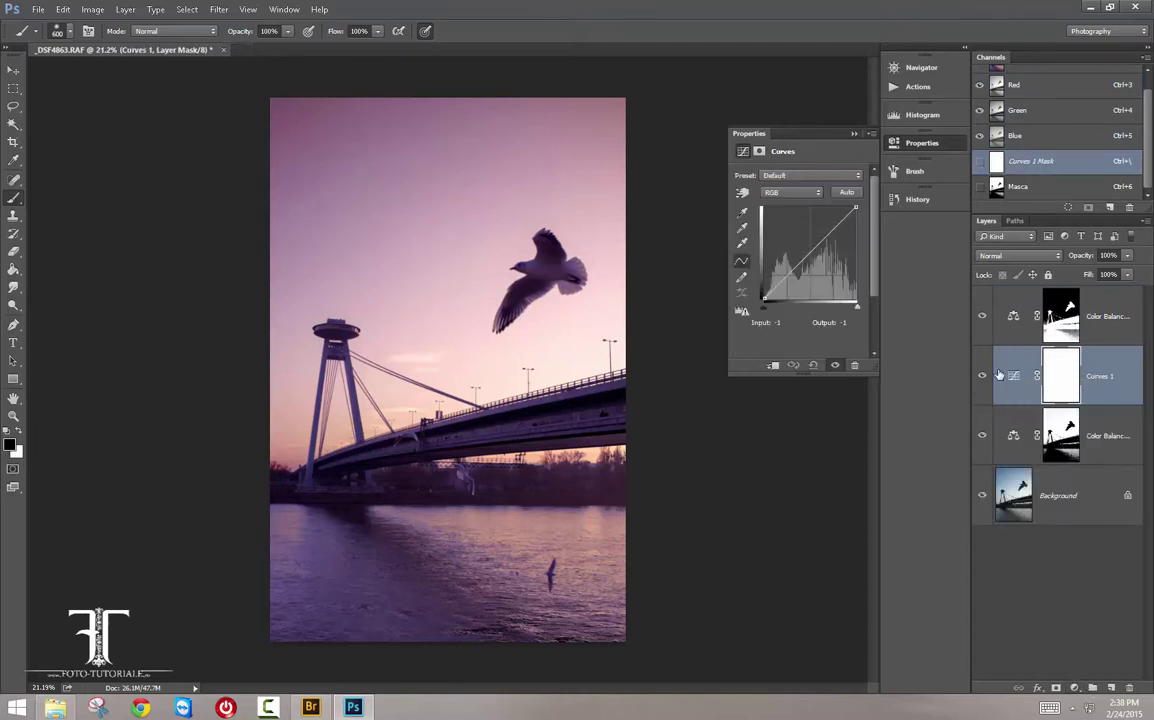
left_click(1079, 460)
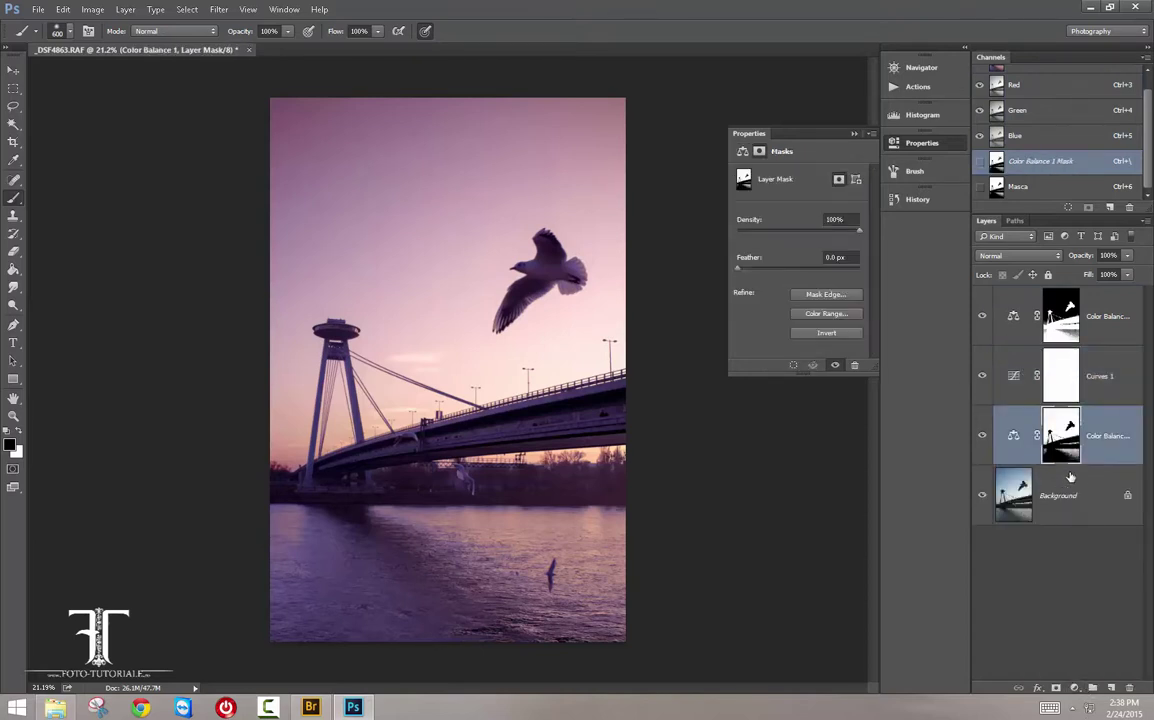
left_click(1023, 386)
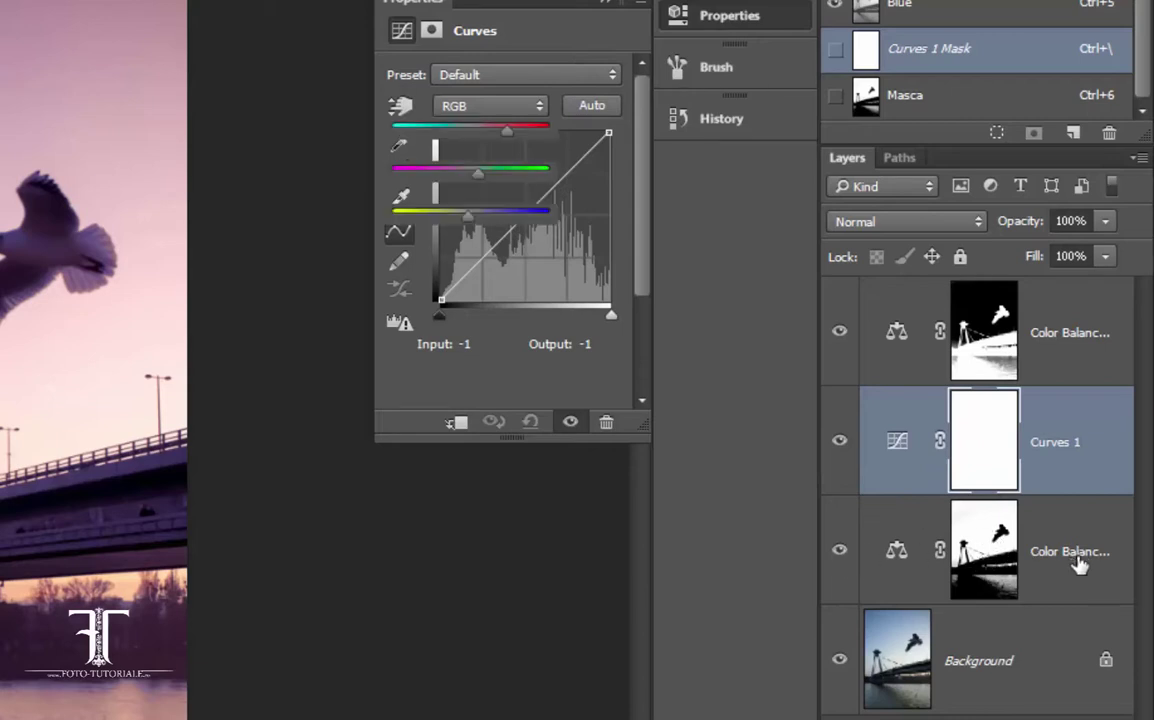
left_click(1080, 565)
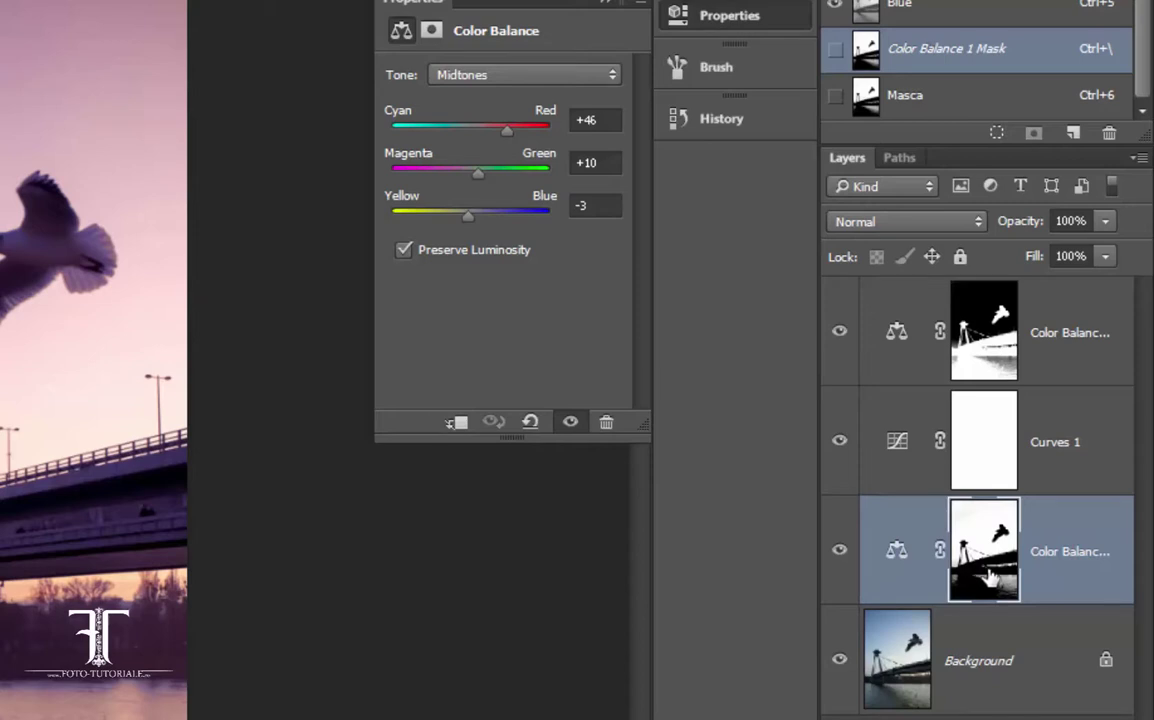
left_click(988, 577)
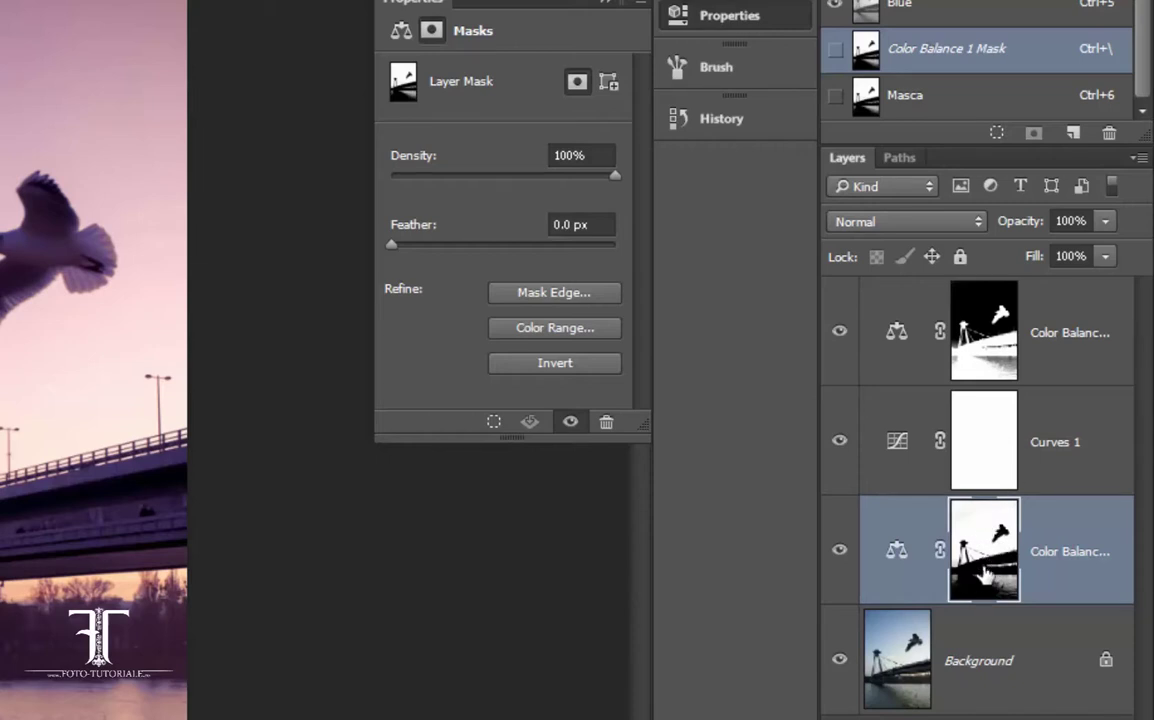
left_click_drag(988, 545, 985, 445)
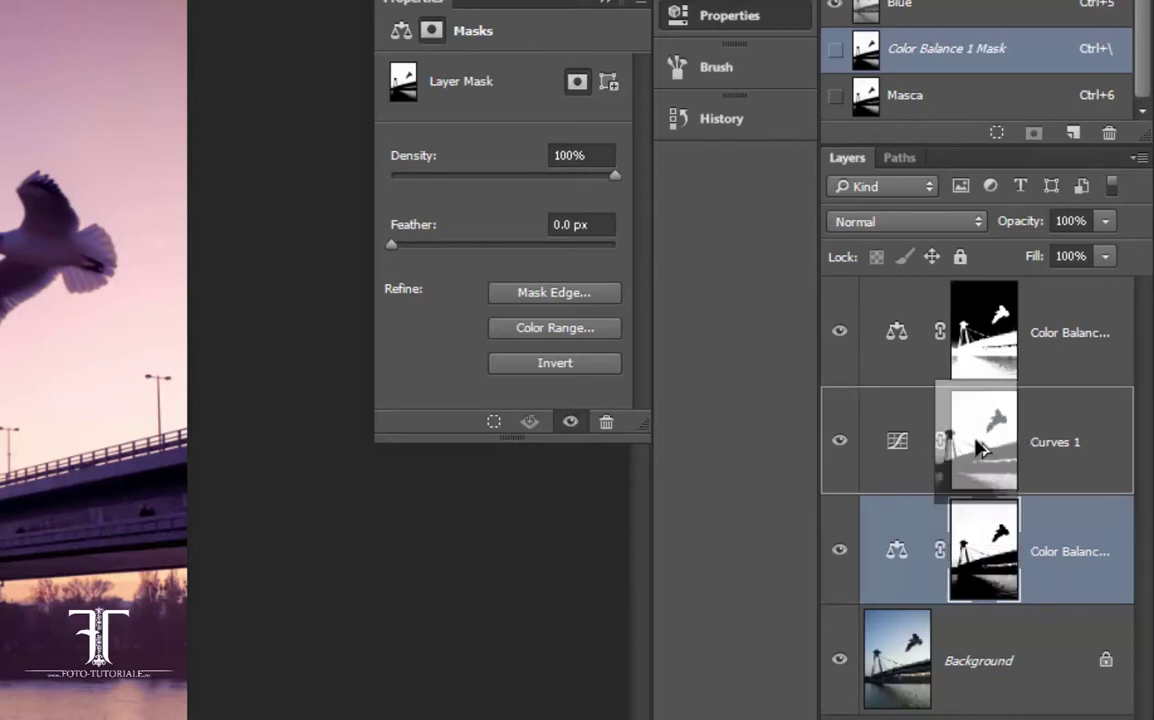
left_click(988, 452)
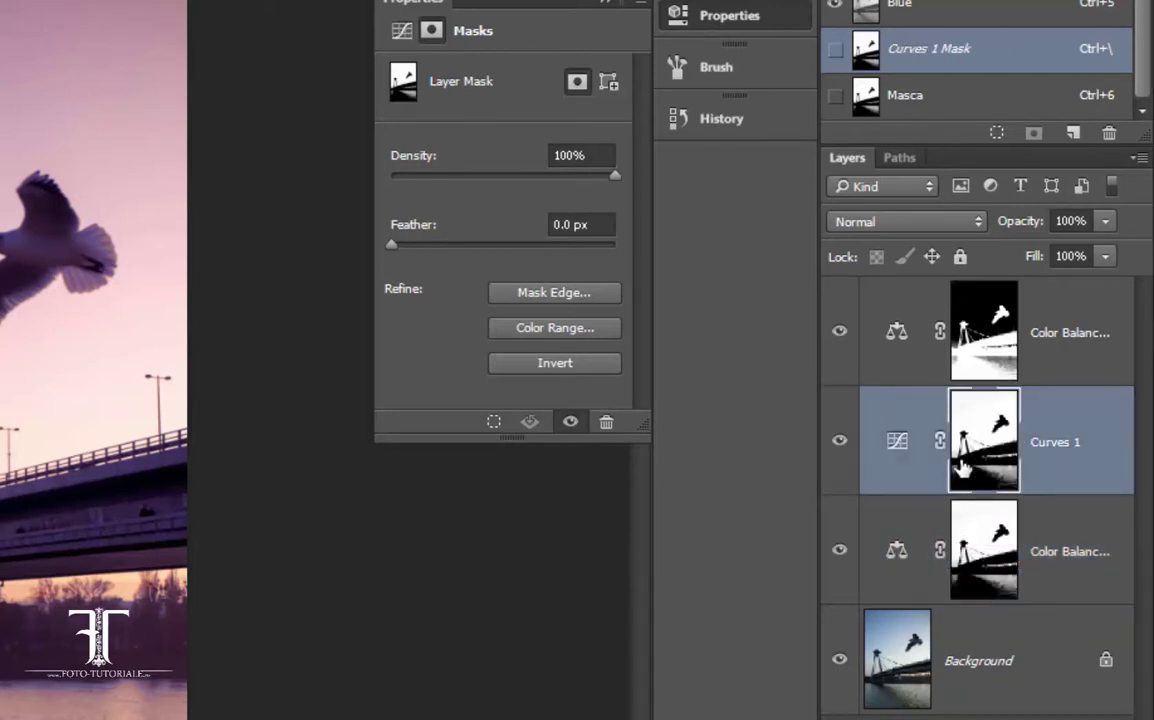
left_click(893, 443)
- Bow the Curves 1 RGB curve downward to darken the sky, then view its grayscale mask
left_click(531, 211)
mouse_move(571, 219)
left_mouse_down()
mouse_move(746, 253)
mouse_move(738, 238)
left_mouse_up()
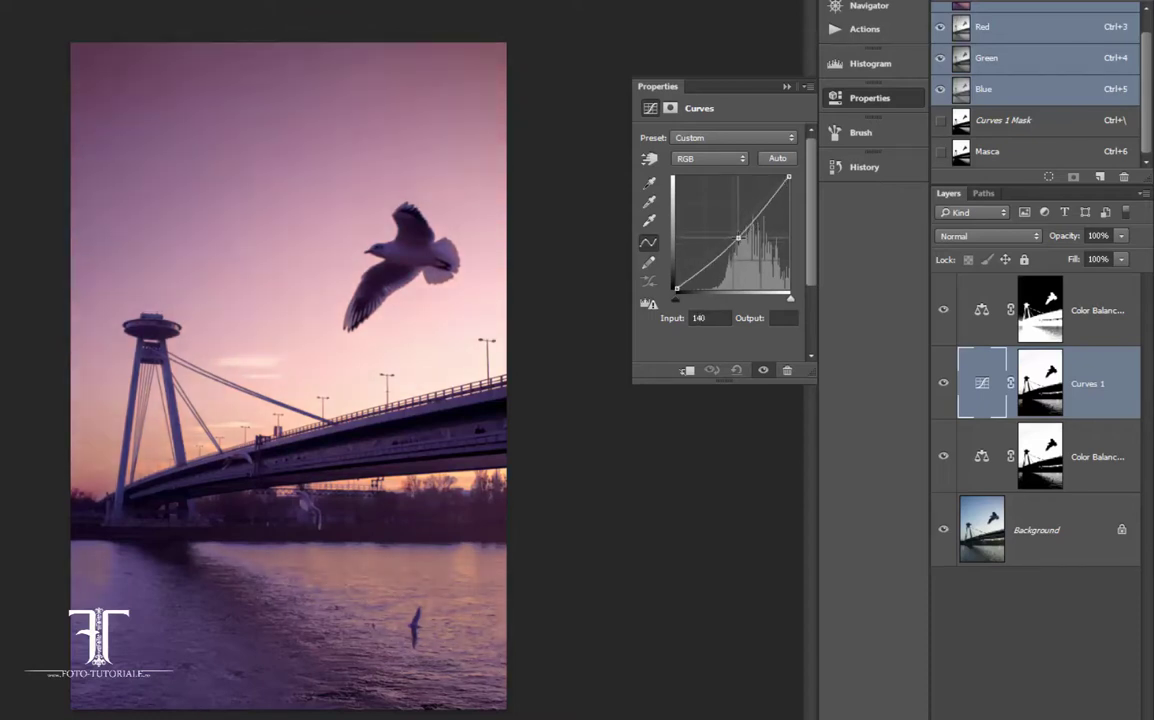
left_click(786, 87)
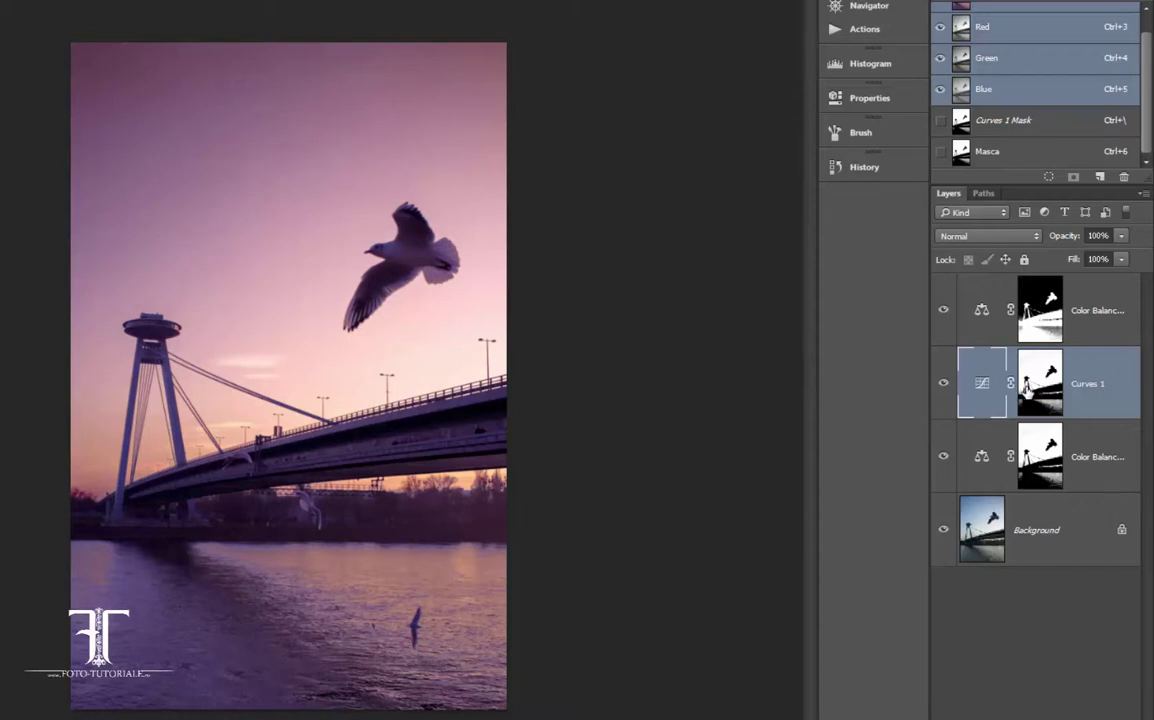
key("ctrl+backslash")
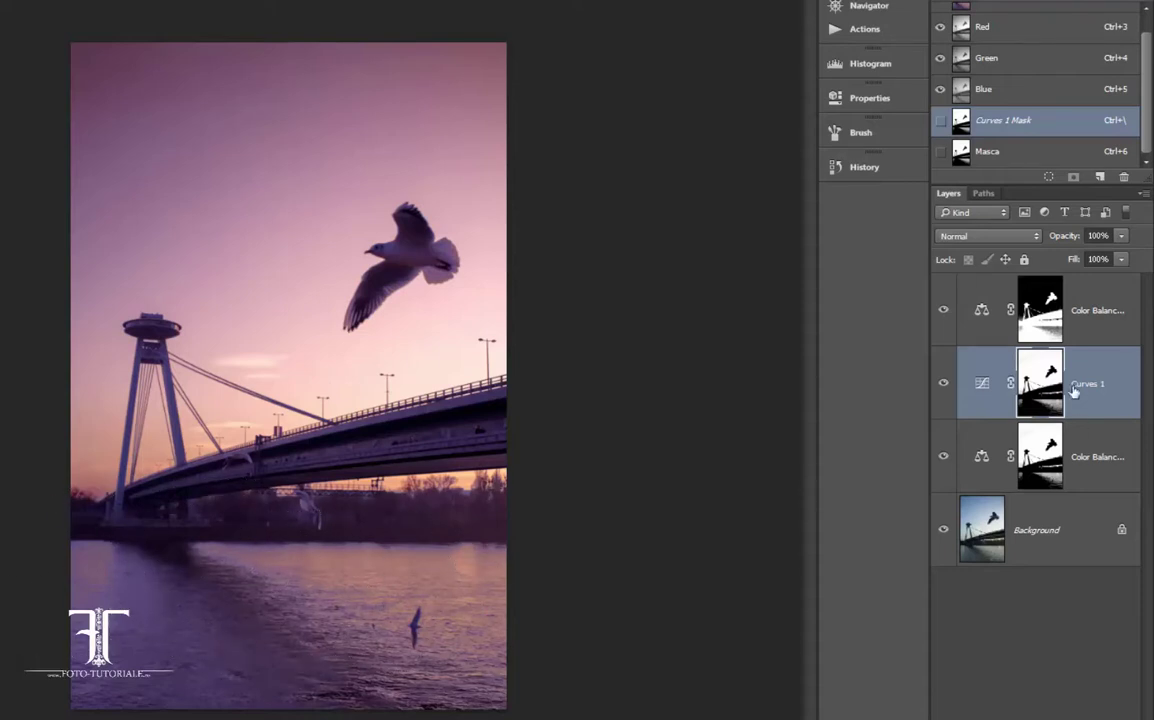
left_click(1037, 407, "alt")
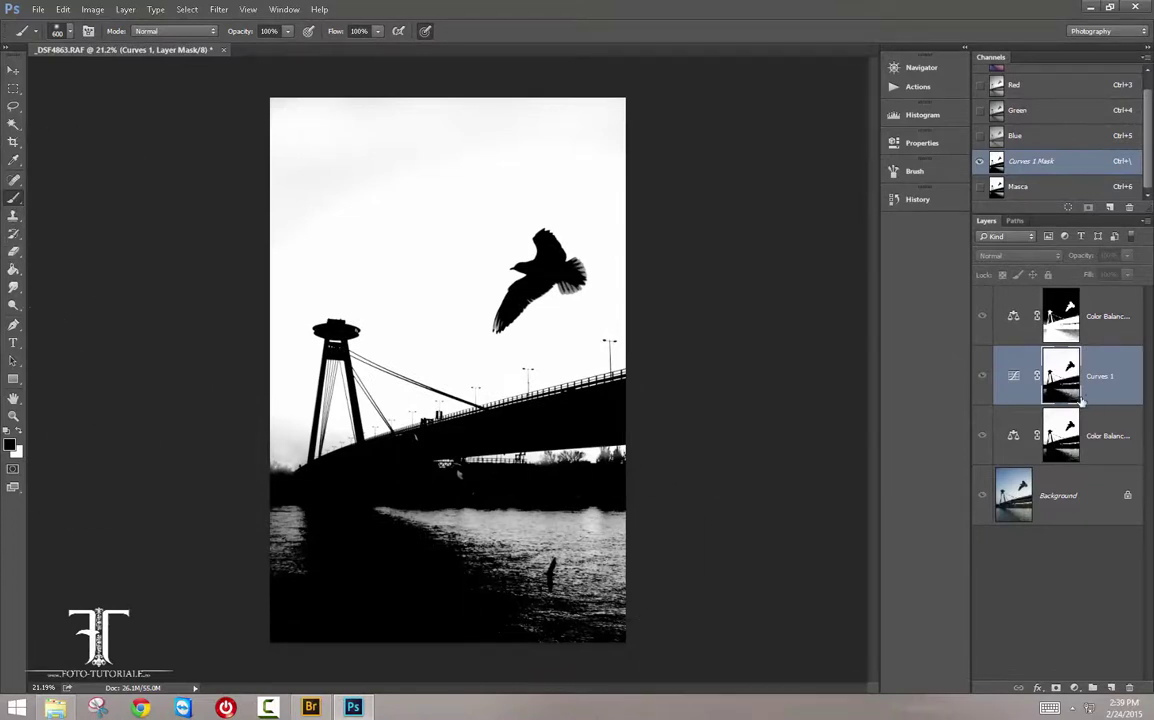
- Paint the river black in the Curves 1 mask so only the sky is darkened
mouse_move(502, 566)
left_mouse_down()
mouse_move(413, 533)
mouse_move(565, 600)
left_mouse_up()
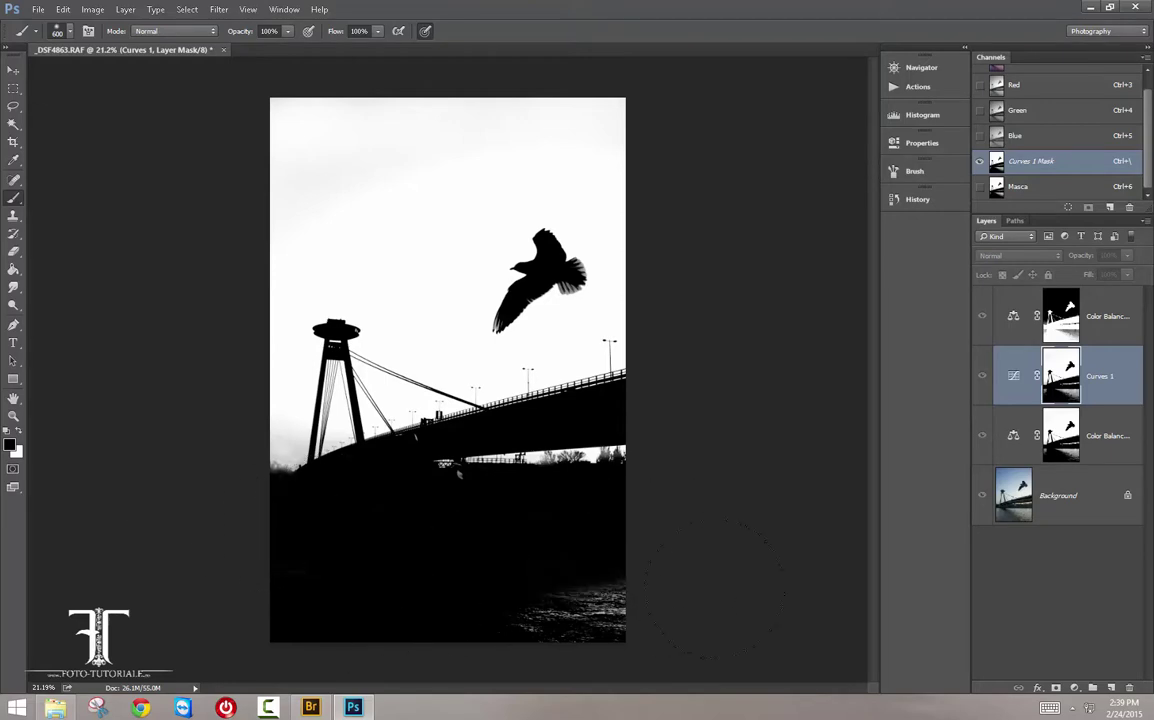
left_click(1013, 379)
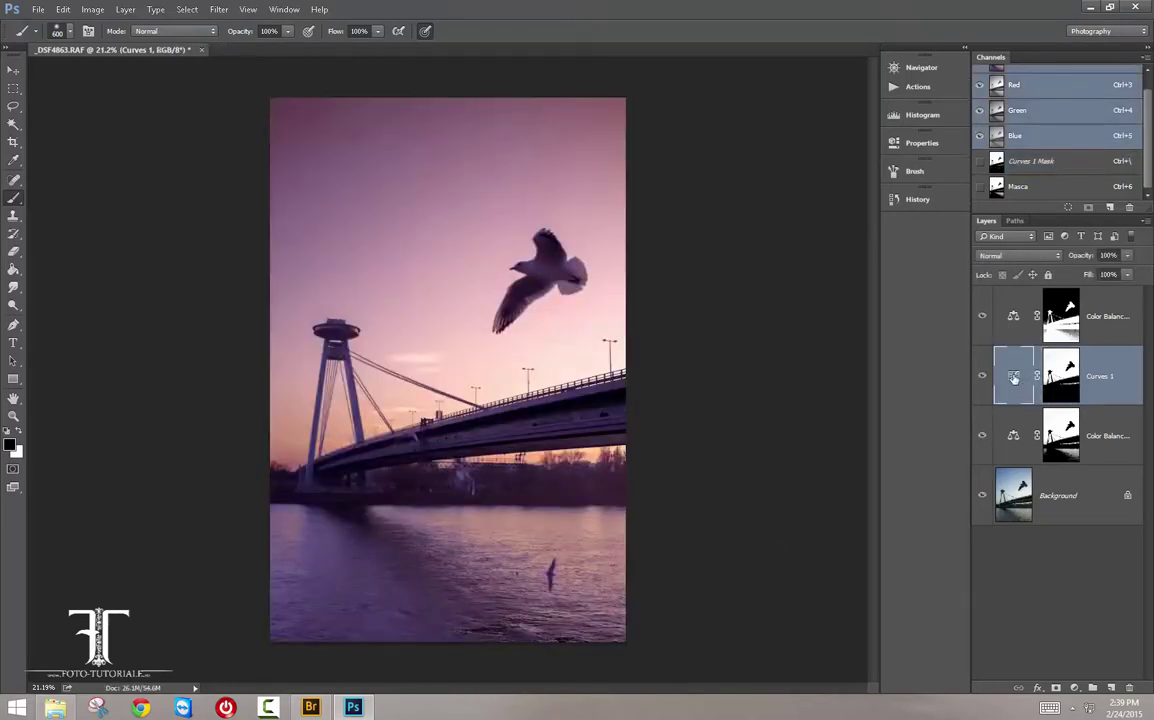